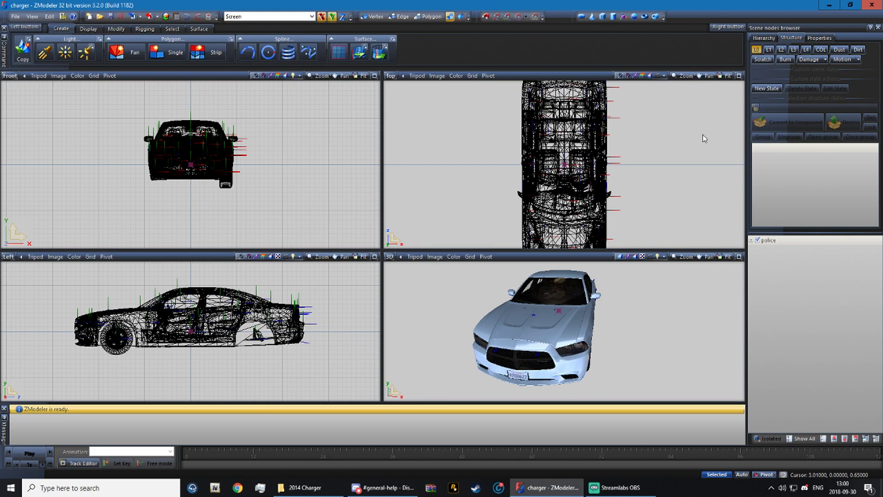
click(384, 486)
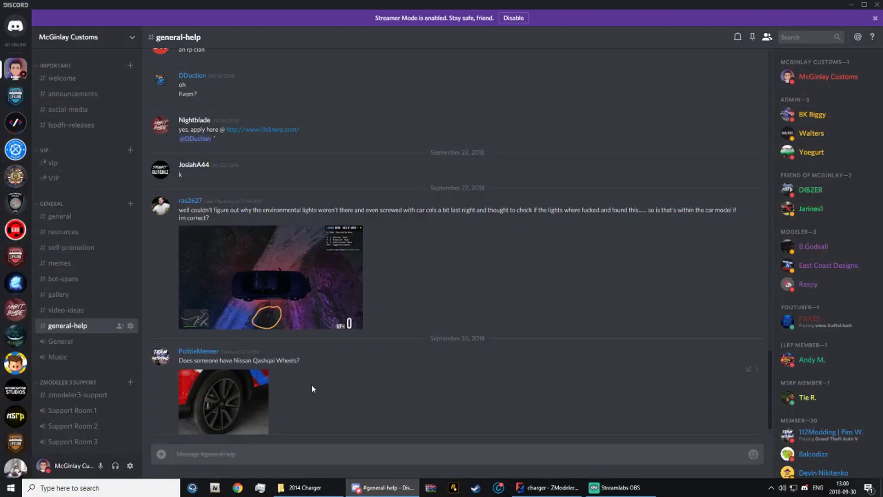
mouse_move(306, 487)
mouse_move(393, 490)
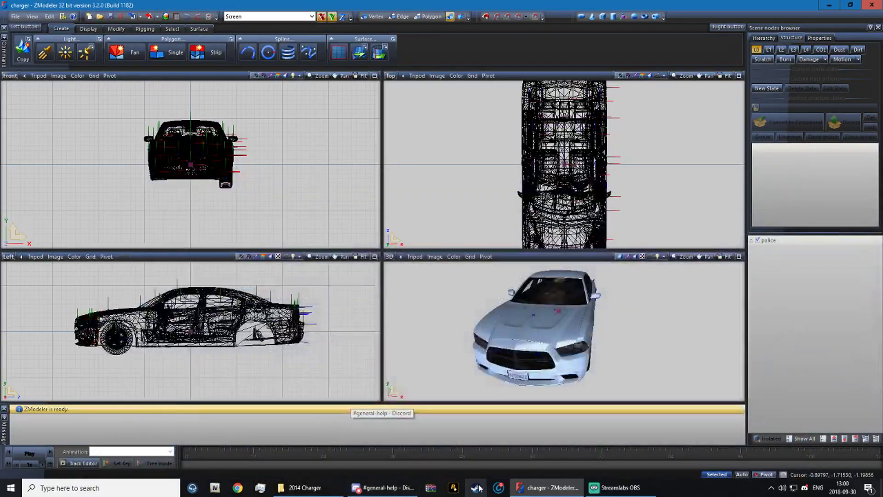
middle_drag(515, 353, 457, 349)
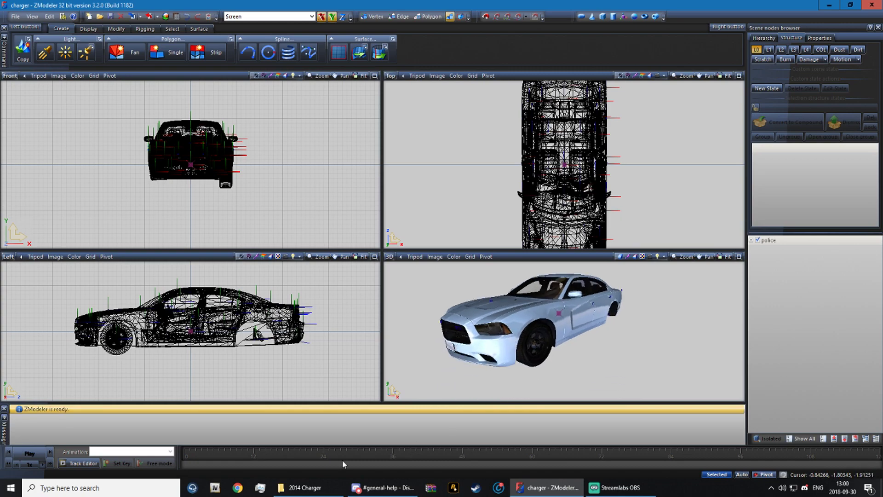
- Switch to Chrome, go to modding-forum.com and open the Development Resources board under Grand Theft Auto V
click(239, 487)
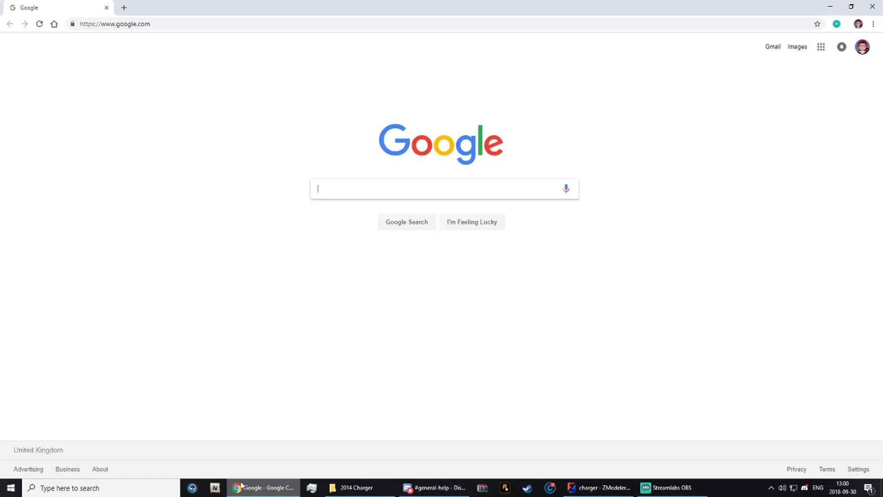
click(262, 23)
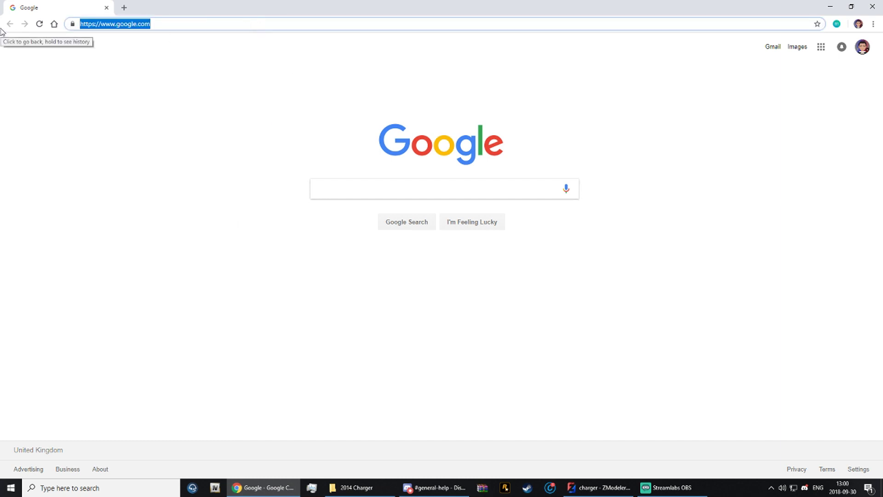
text(moddi)
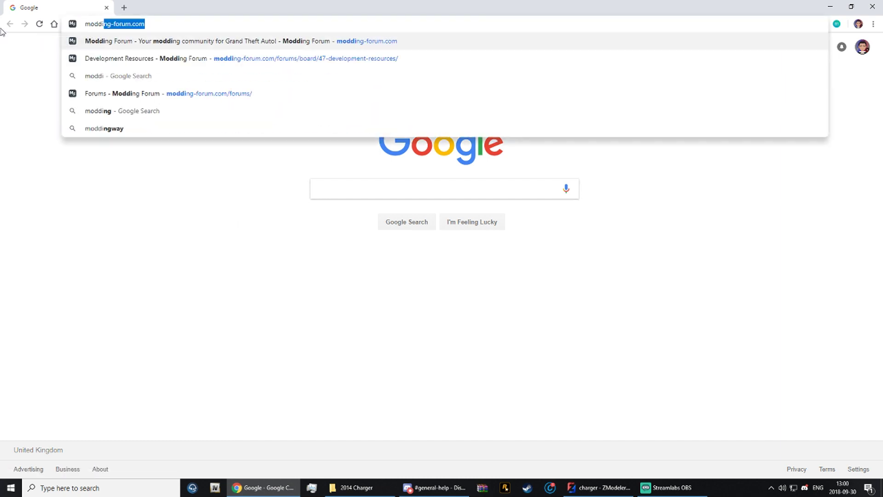
key(Return)
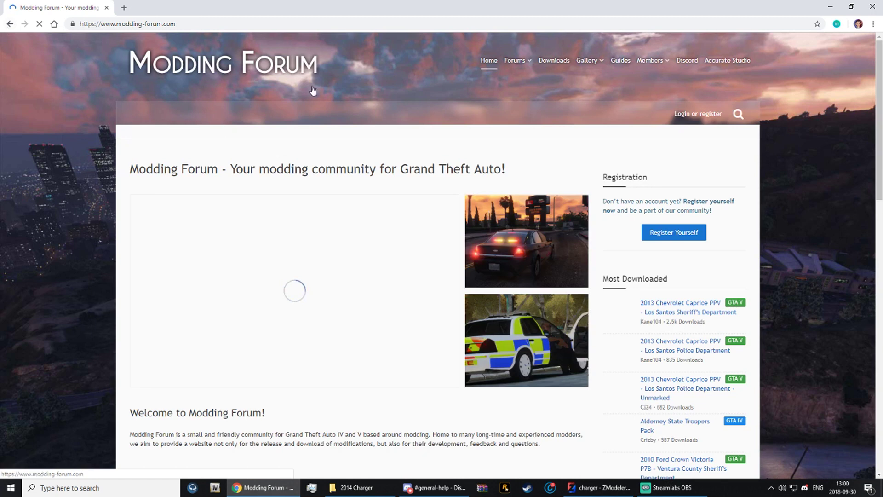
mouse_move(514, 64)
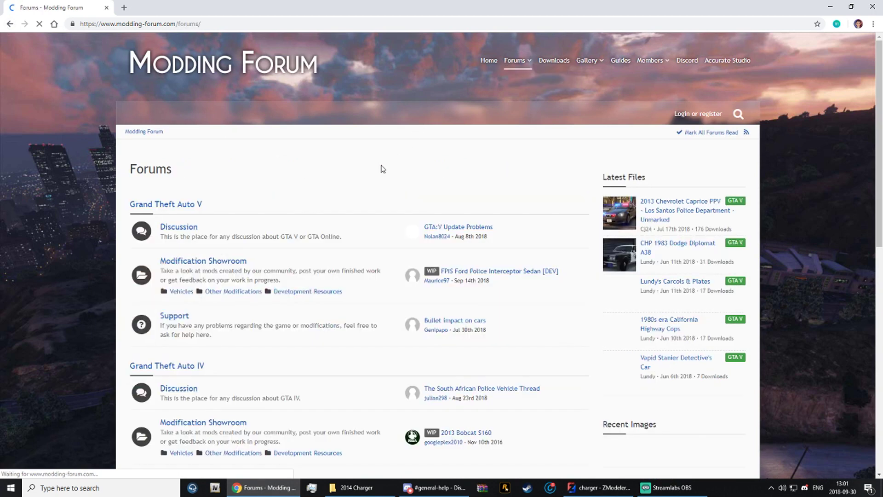
click(305, 291)
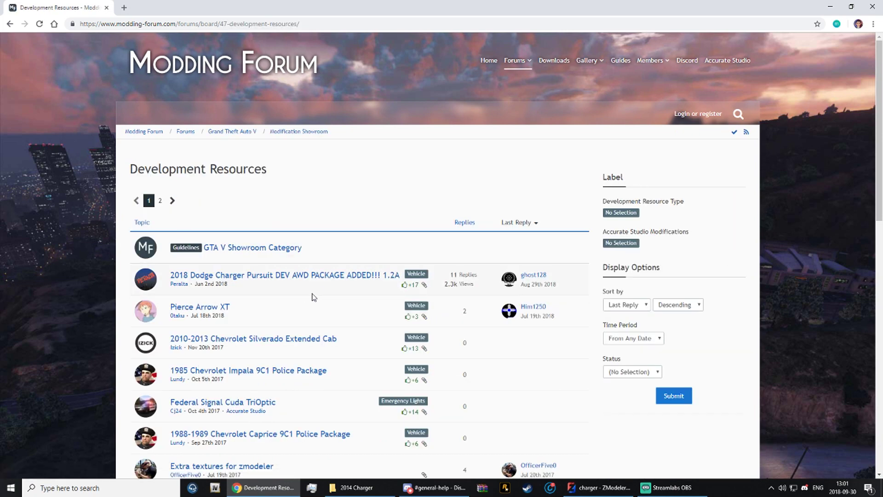
- Download [DEV] 14CHARGER_GORHINO_WRAPAROUND.rar from the 2014 Charger GoRhino Wraparound thread and check the board's second page
scroll(345, 283, down, 10)
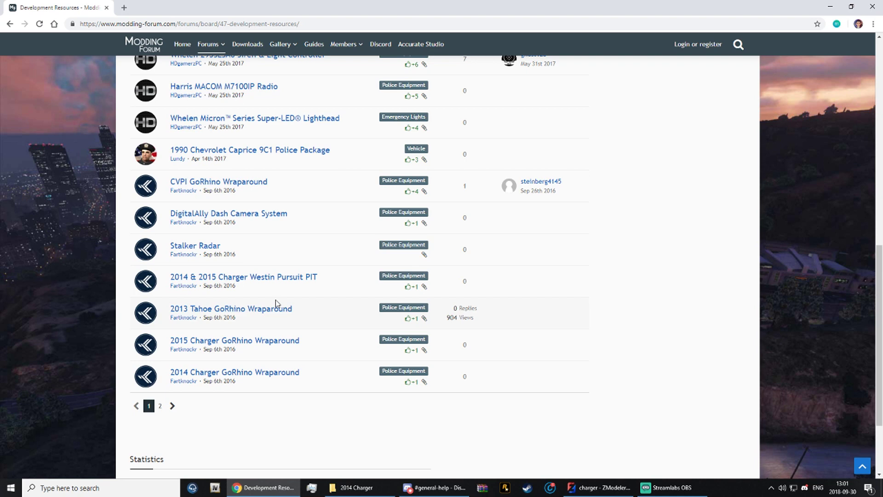
mouse_move(263, 282)
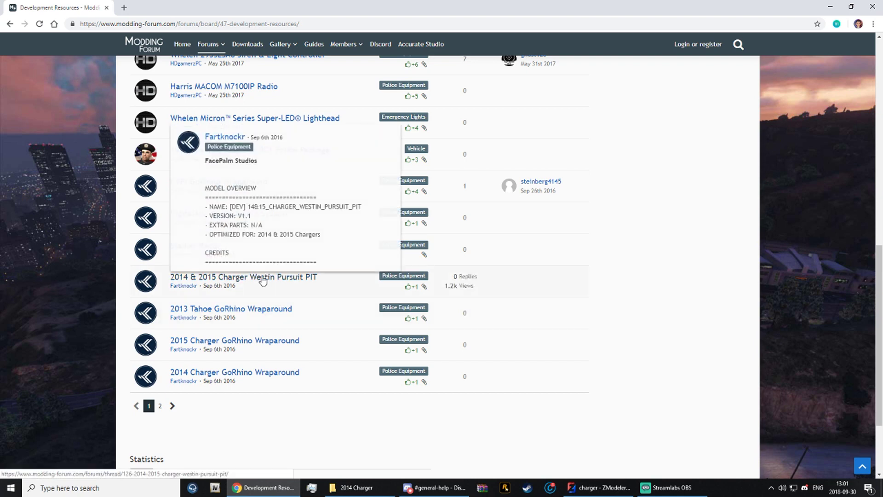
click(241, 375)
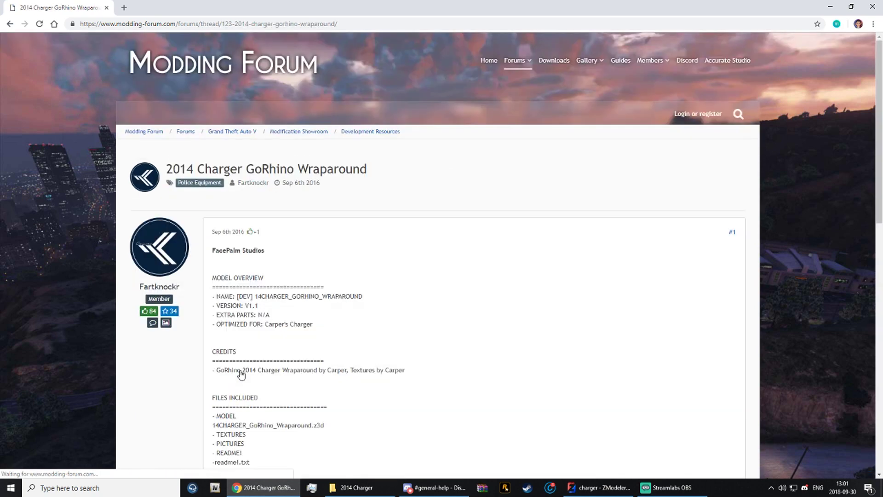
scroll(241, 367, down, 4)
scroll(240, 367, down, 5)
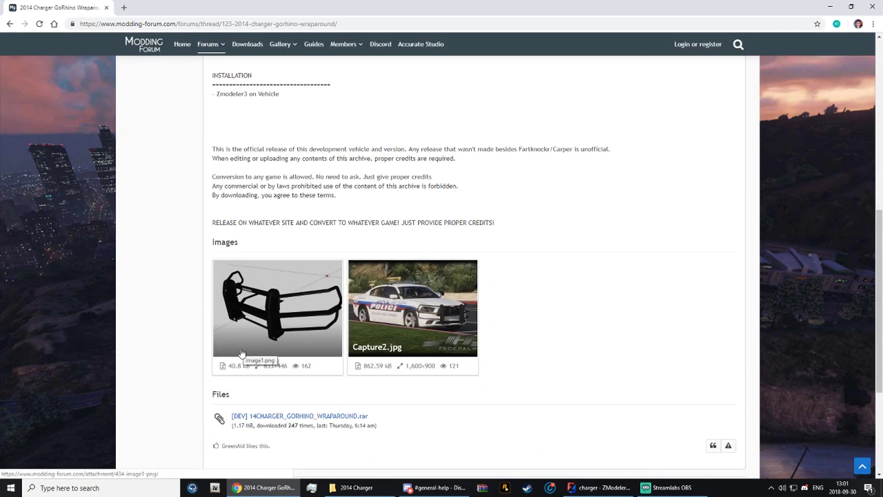
scroll(274, 331, down, 1)
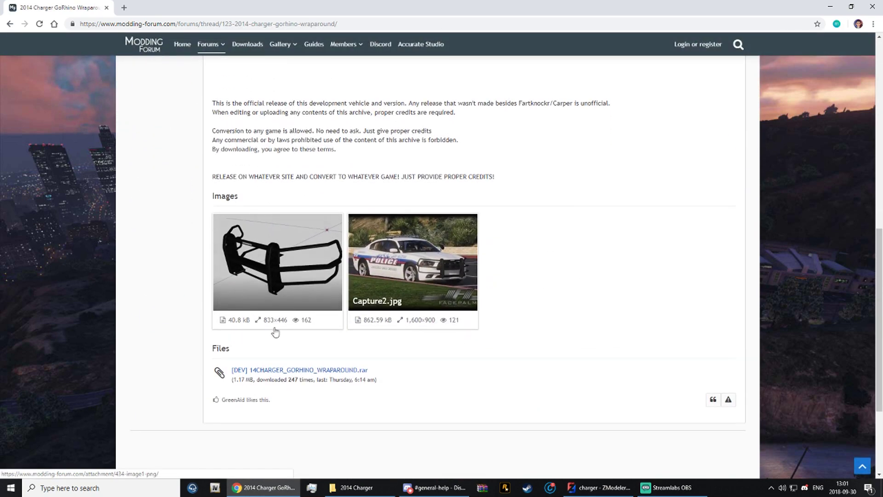
click(259, 370)
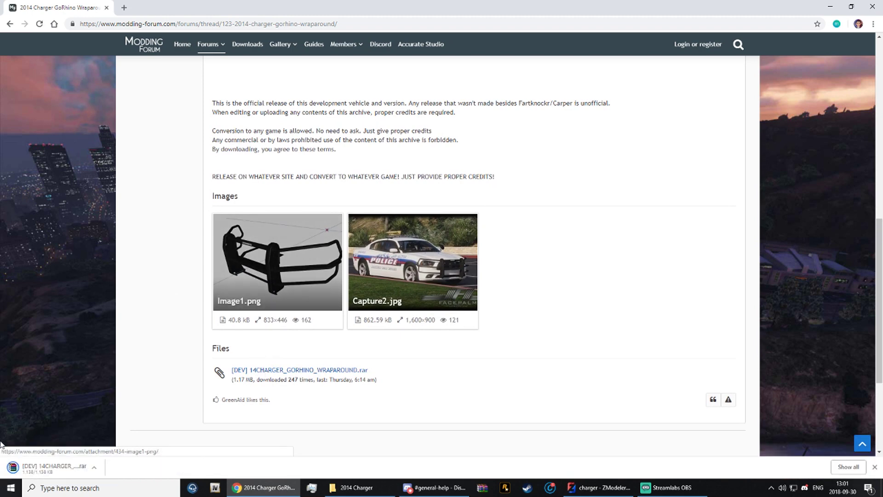
click(10, 22)
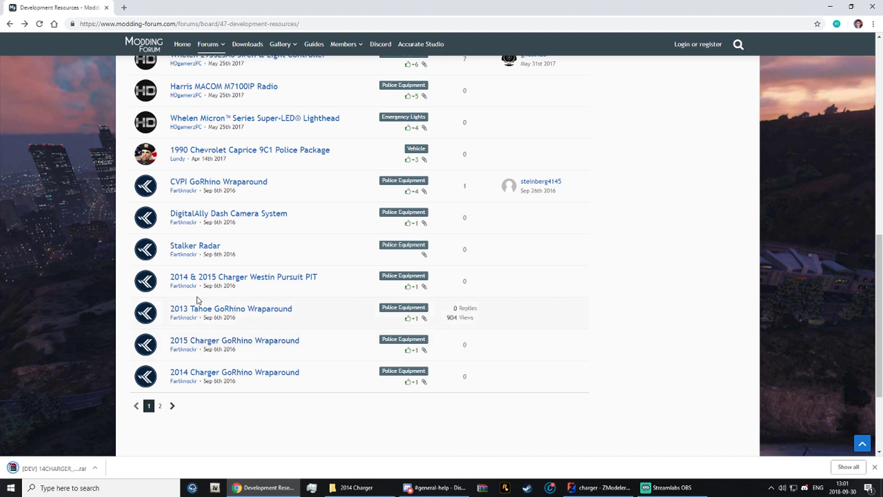
click(160, 405)
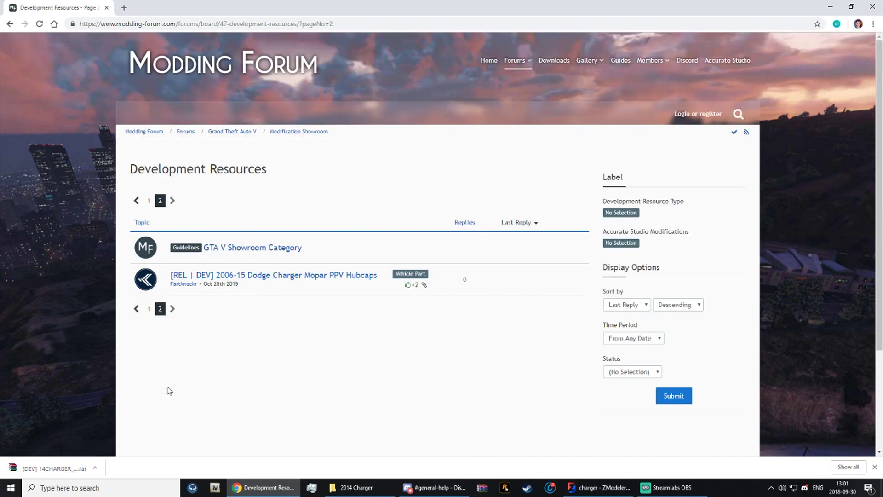
- Open the downloaded archive and extract its [DEV] 14CHARGER_GORHINO_WRAPAROUND folder into the Episode 3 folder
click(51, 468)
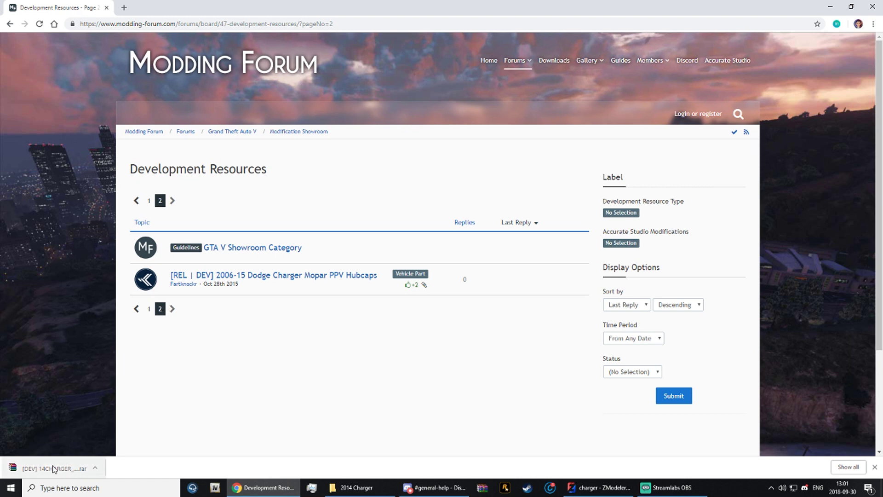
click(452, 371)
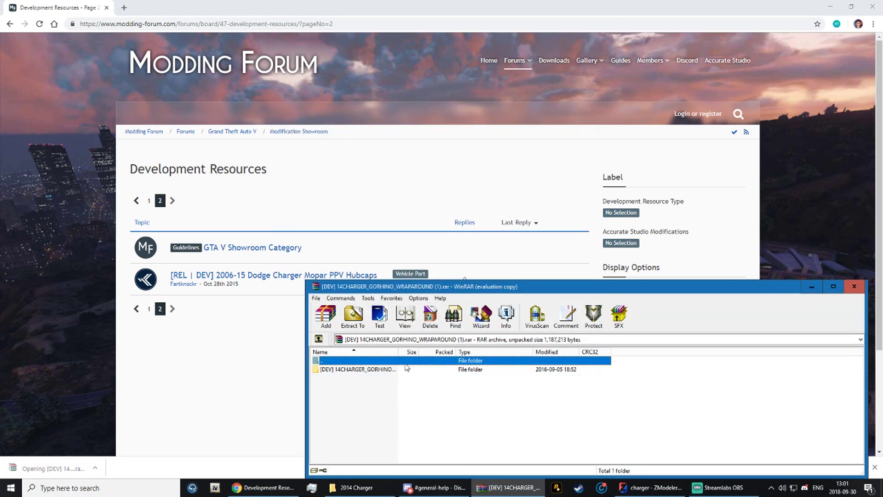
drag(389, 369, 258, 298)
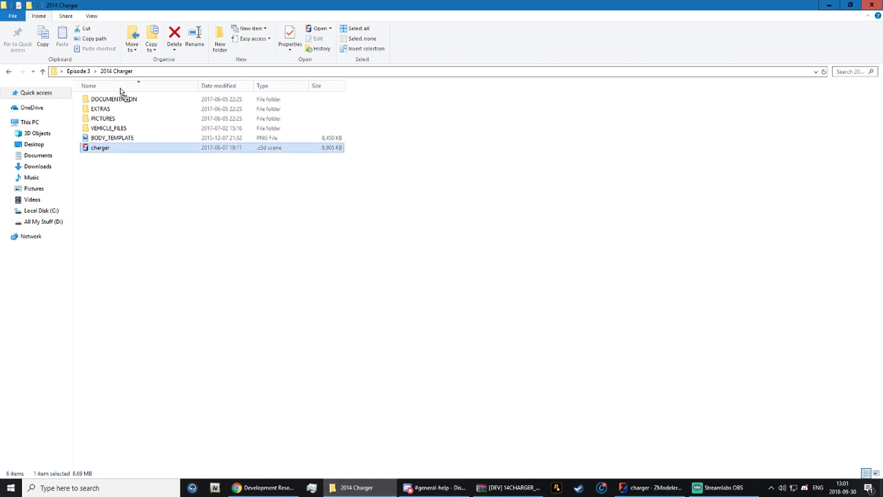
drag(120, 88, 86, 75)
click(86, 75)
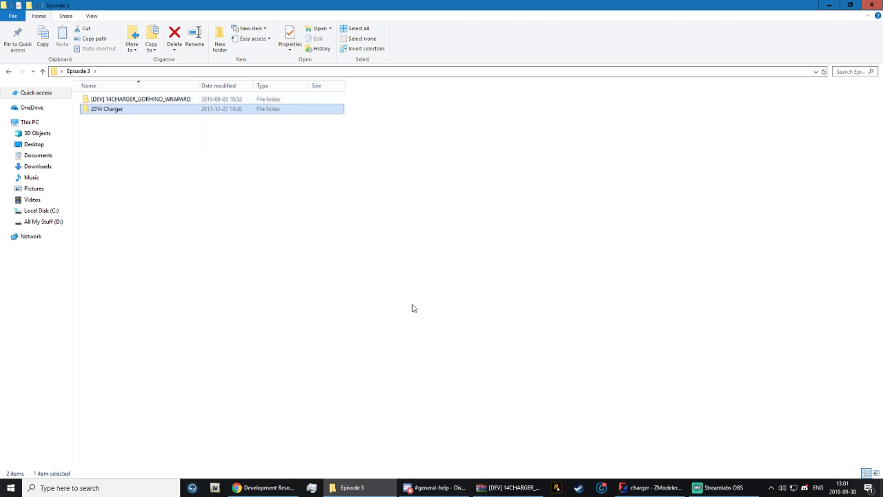
- Switch to ZModeler, start merging a file into the charger scene and browse to the Episode 3 folder on the desktop
click(638, 489)
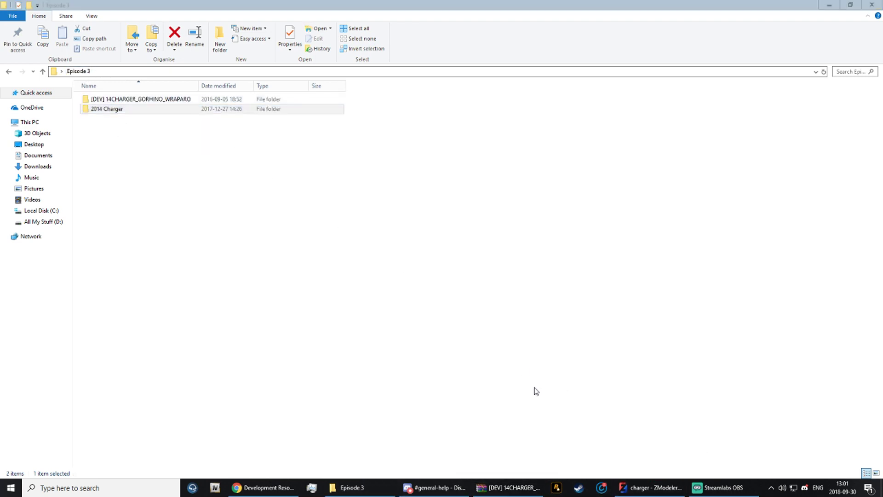
click(716, 490)
click(660, 490)
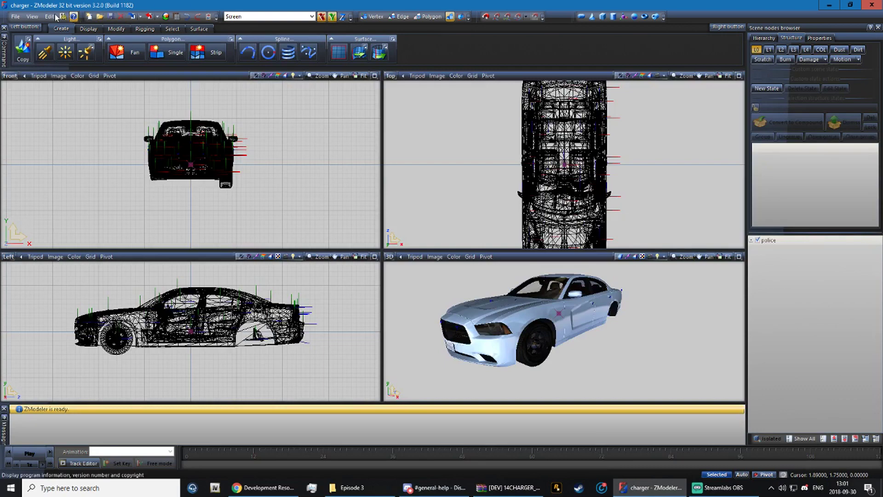
click(16, 16)
click(32, 69)
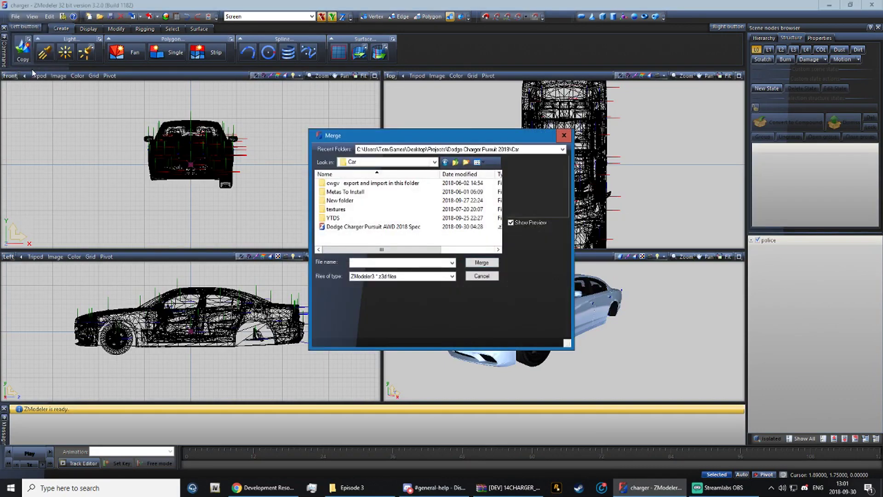
click(456, 162)
click(455, 162)
click(455, 162)
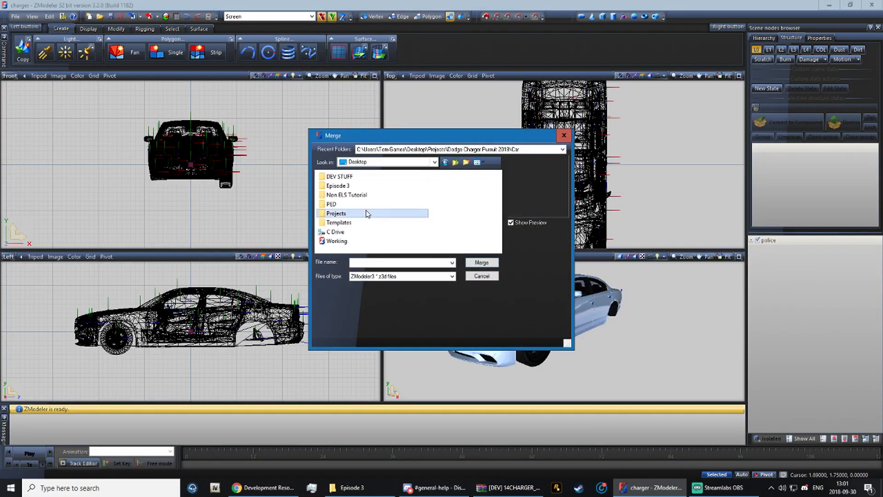
double_click(359, 187)
- Open the wraparound z3d file from the Model folder of [DEV] 14CHARGER_GORHINO_WRAPAROUND for merging
click(355, 192)
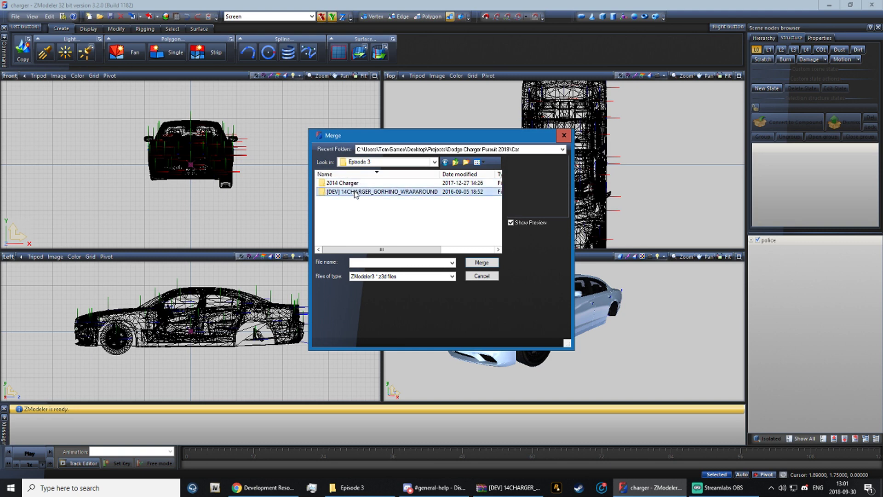
click(355, 191)
click(484, 192)
double_click(385, 188)
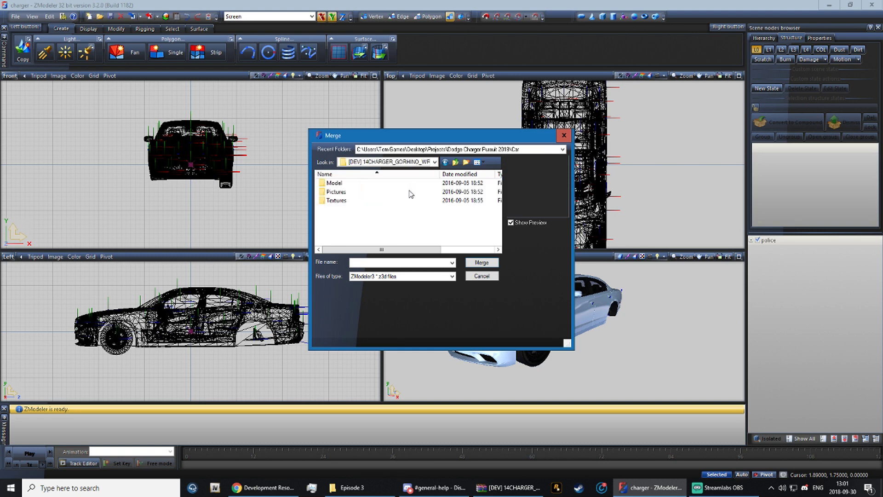
click(393, 178)
double_click(382, 200)
double_click(378, 184)
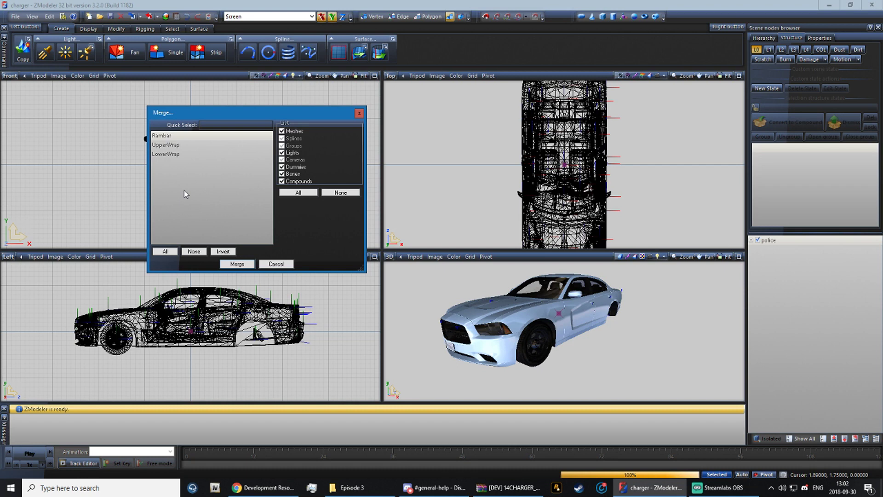
- Merge all the wraparound parts, Rambar, UpperWrap and LowerWrap, into the charger scene
click(170, 251)
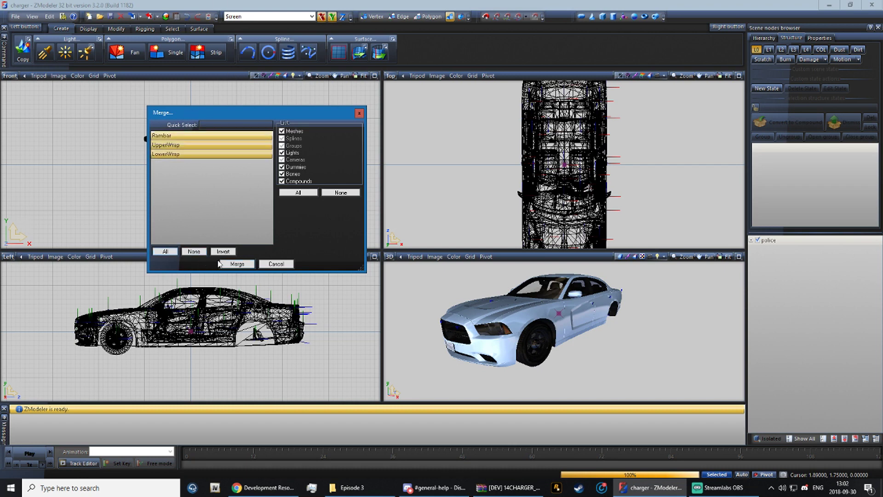
click(241, 263)
middle_drag(469, 344, 346, 307)
scroll(506, 350, up, 2)
scroll(506, 347, up, 3)
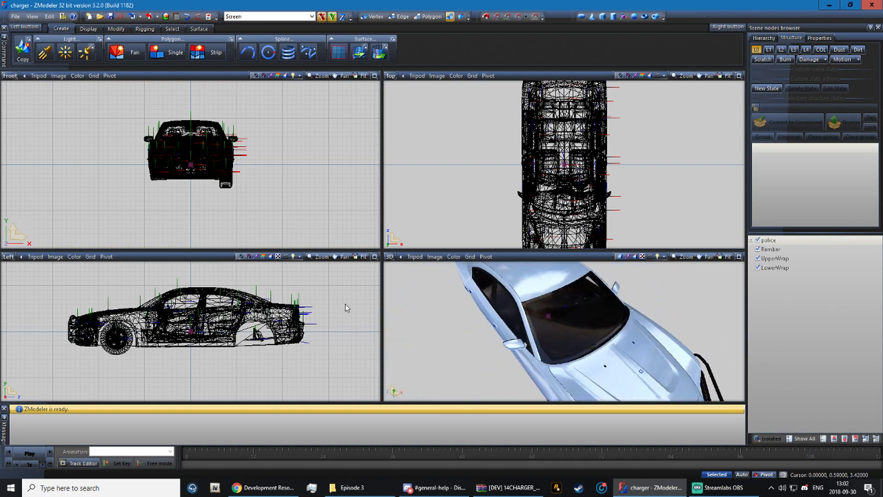
- Hide the police car model and select all three push bar parts in the Front view
click(758, 240)
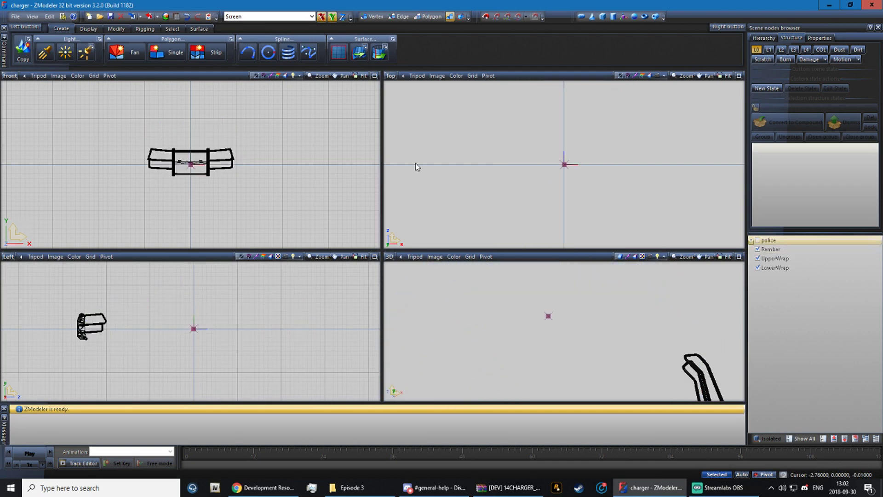
click(172, 28)
click(230, 48)
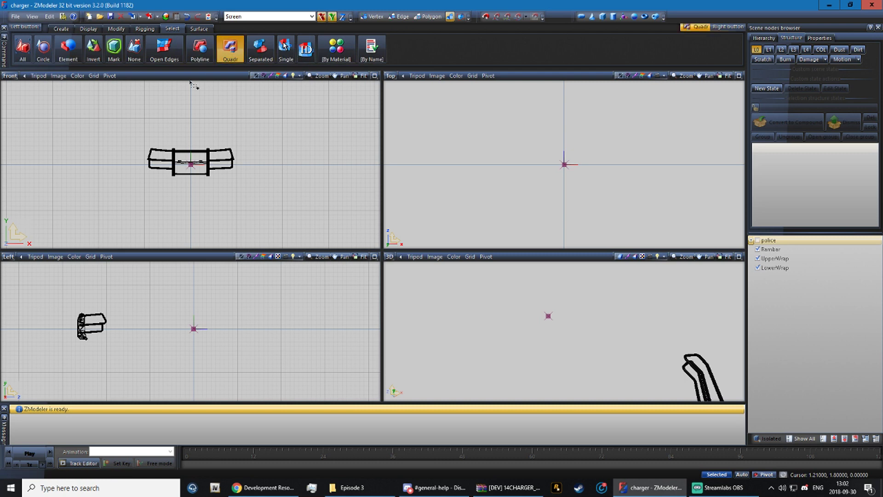
drag(122, 130, 311, 227)
- Move the selected push bar parts down about 0.28 with movement restricted to the vertical axis
click(116, 29)
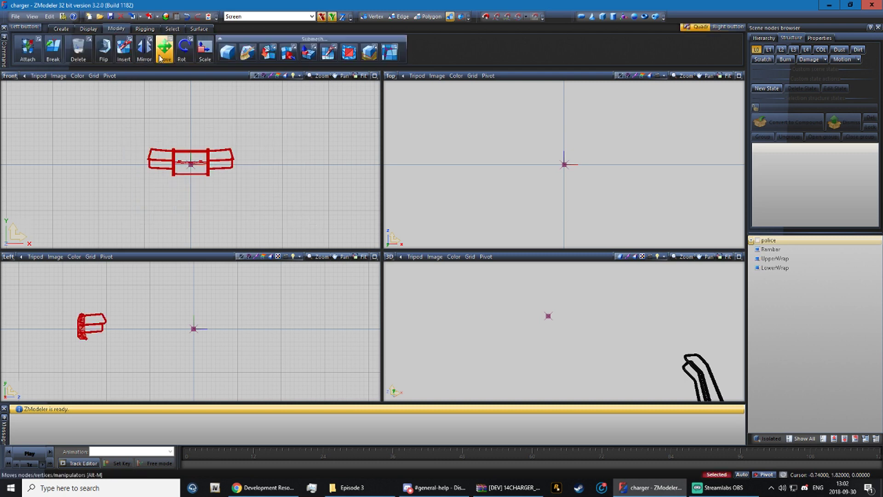
click(164, 48)
click(322, 16)
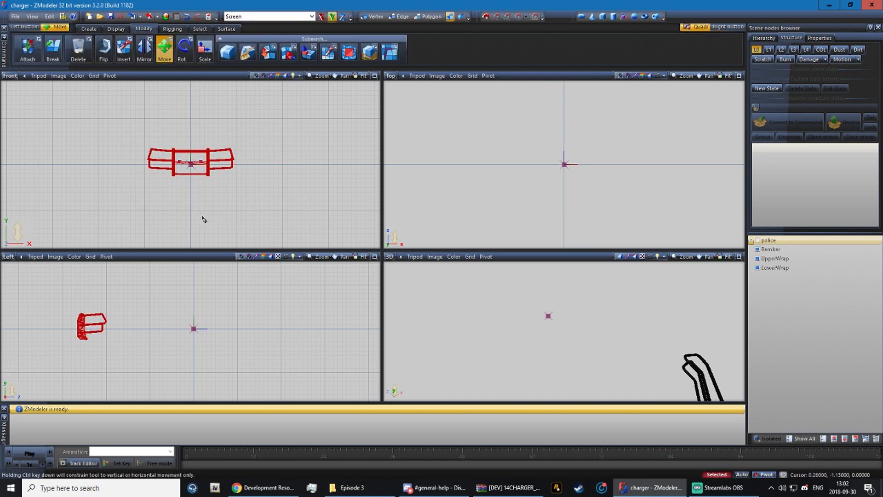
drag(202, 217, 185, 229)
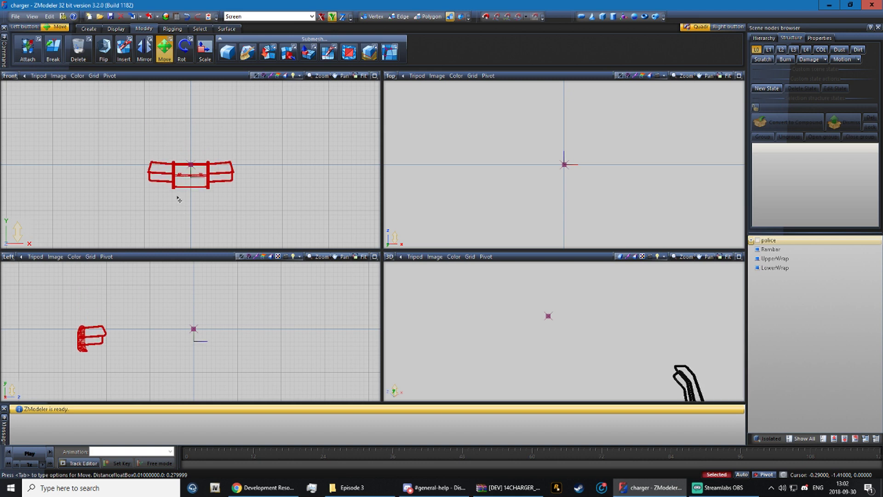
- Undo the vertical move and try shifting the push bar parts with movement restricted to the X axis
click(188, 17)
click(322, 17)
click(332, 17)
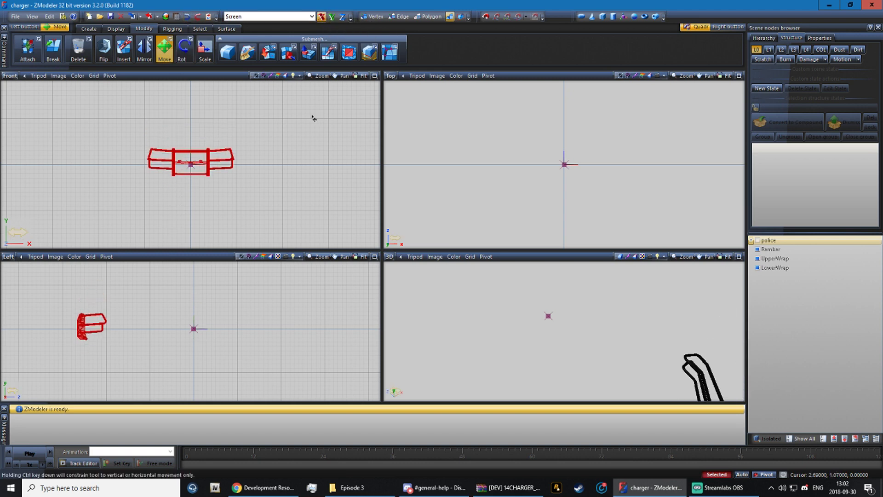
mouse_move(287, 124)
mouse_down()
mouse_move(329, 128)
mouse_move(295, 120)
mouse_up()
click(187, 17)
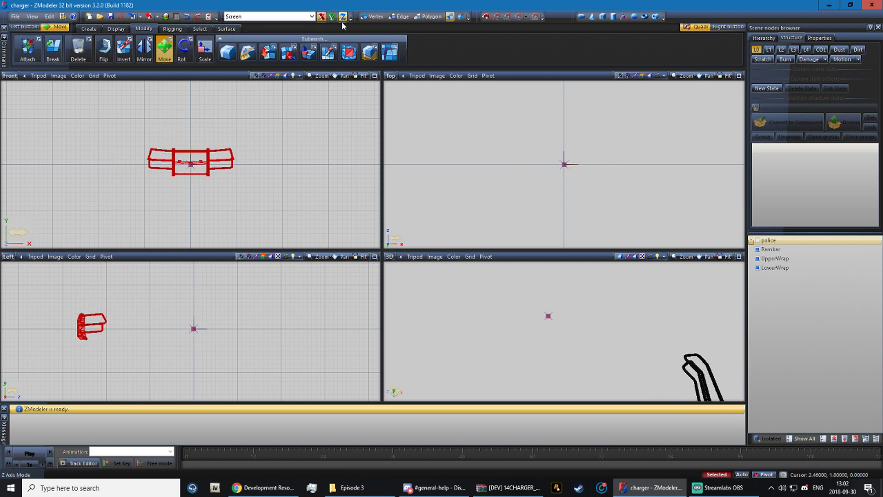
- Try moving the push bar parts with movement restricted to the Z axis, and undo it
click(343, 17)
drag(269, 158, 295, 157)
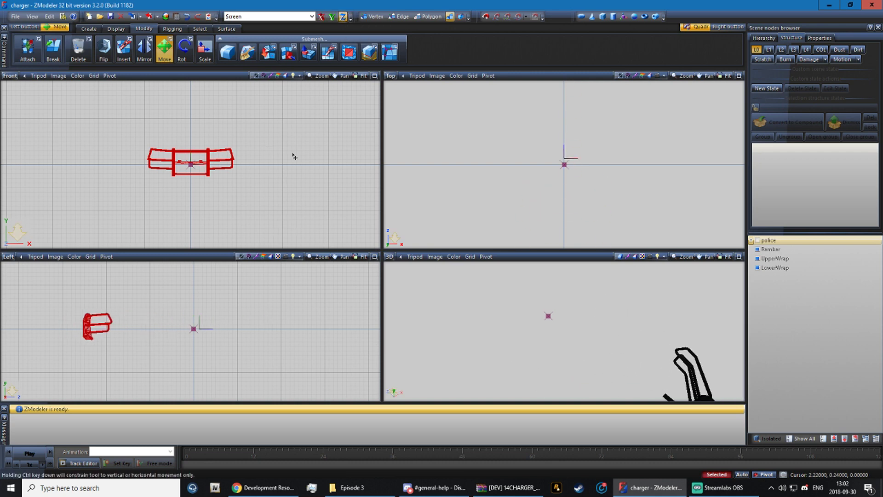
click(187, 17)
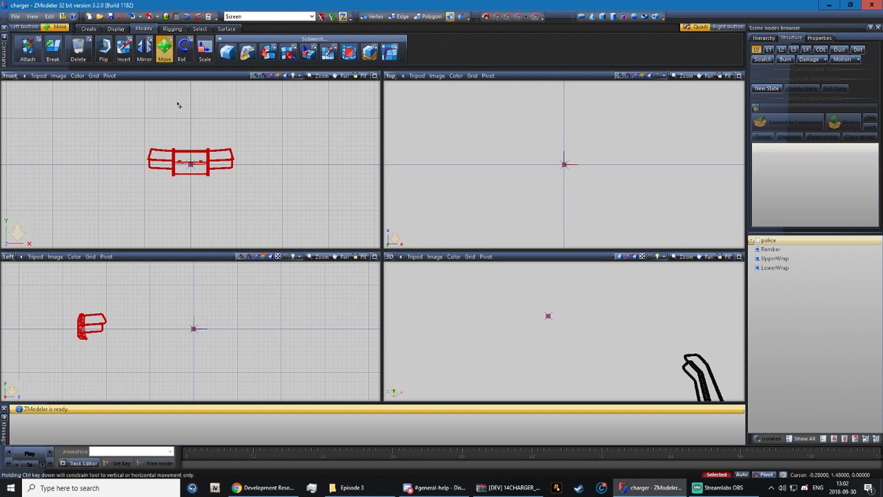
- Try scaling the three push bar parts down along the X and Y axes in the Front view, and undo it
click(205, 49)
click(343, 17)
click(332, 17)
click(321, 17)
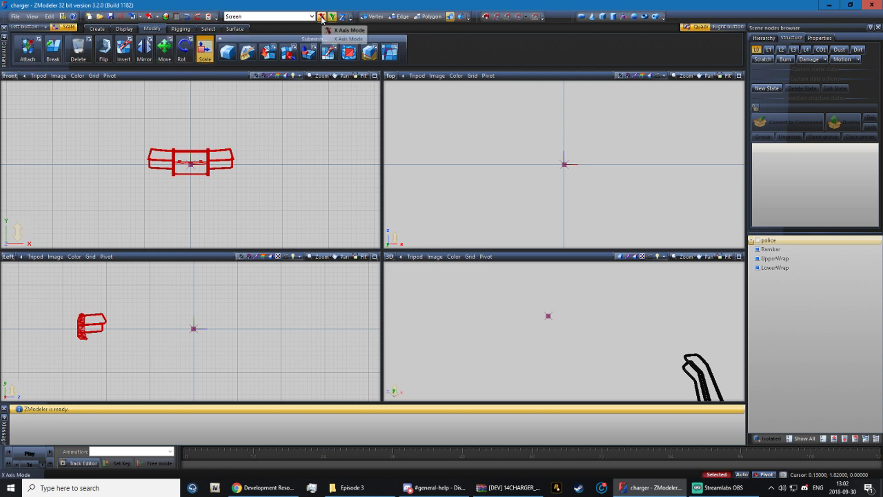
drag(271, 131, 246, 109)
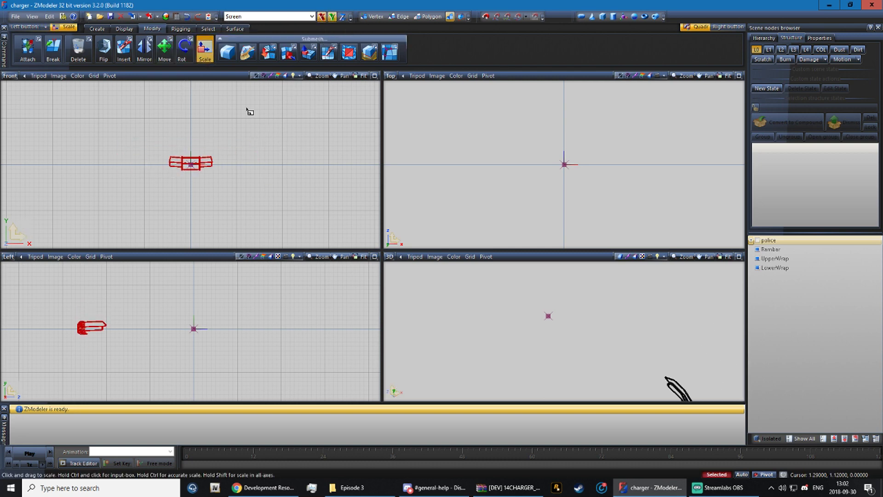
click(188, 17)
- Show the police model to examine the push bar on the car in 3D, and deselect the push bar parts
click(767, 240)
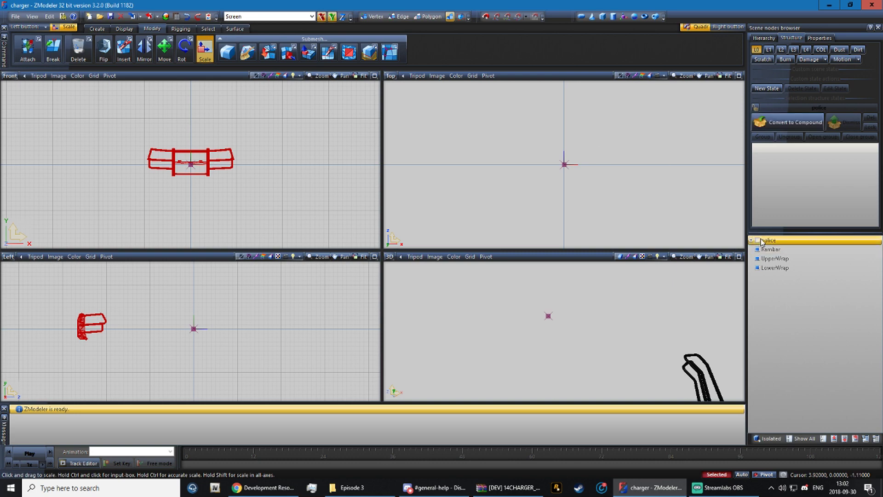
click(756, 240)
middle_drag(666, 275, 511, 339)
scroll(616, 299, down, 3)
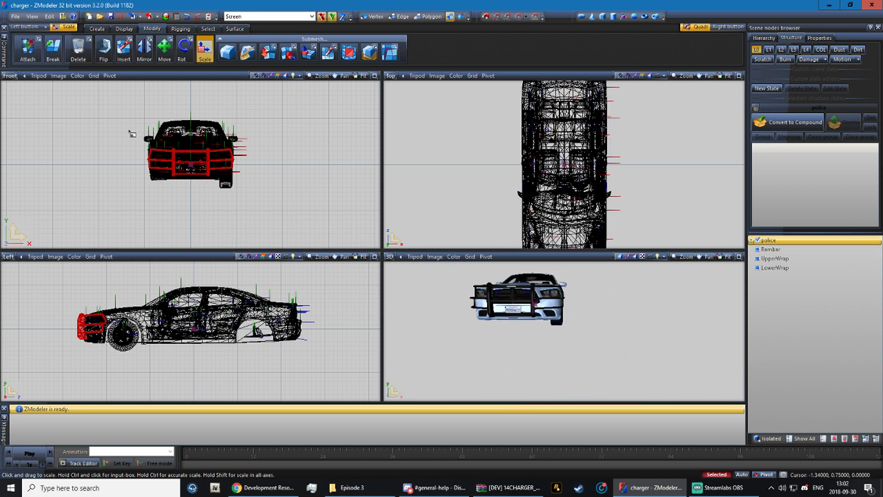
key(space)
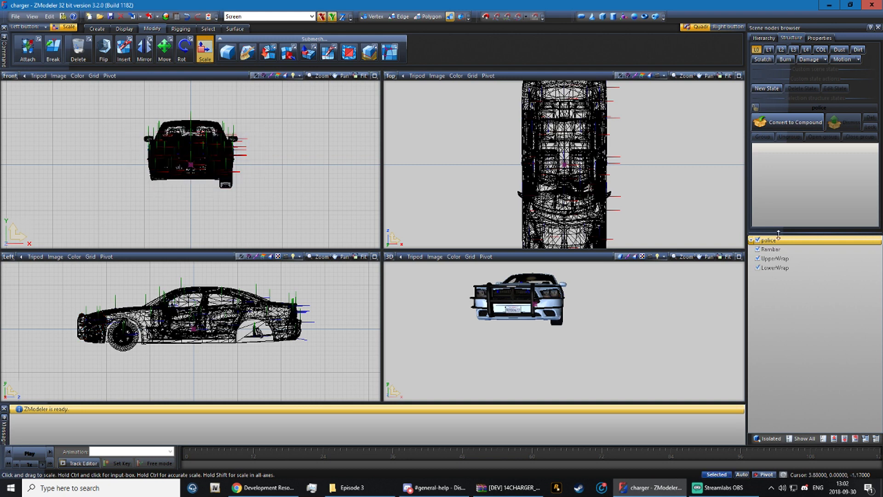
- Hide the police model and Rambar so that only UpperWrap and LowerWrap are displayed
click(757, 239)
click(757, 267)
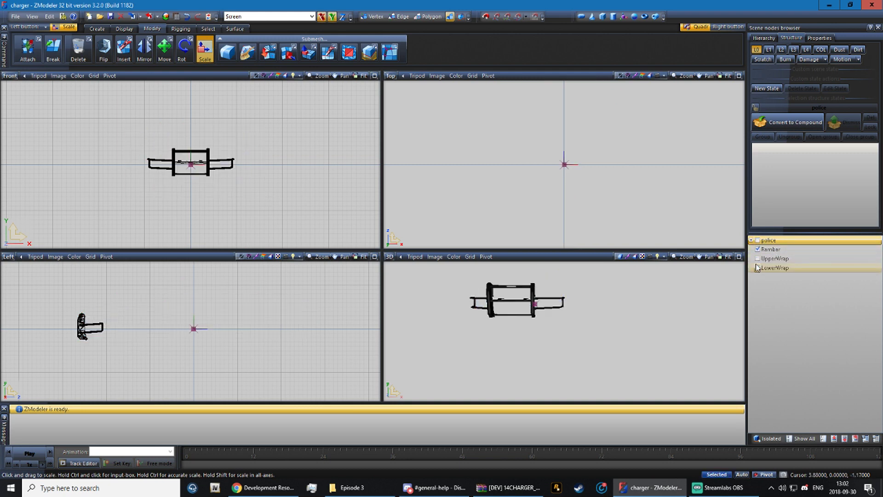
click(757, 268)
click(756, 258)
click(757, 249)
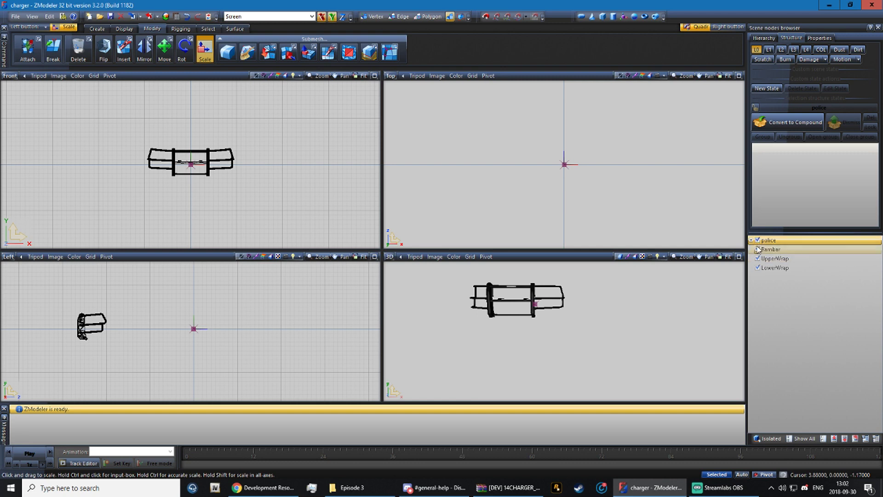
click(757, 240)
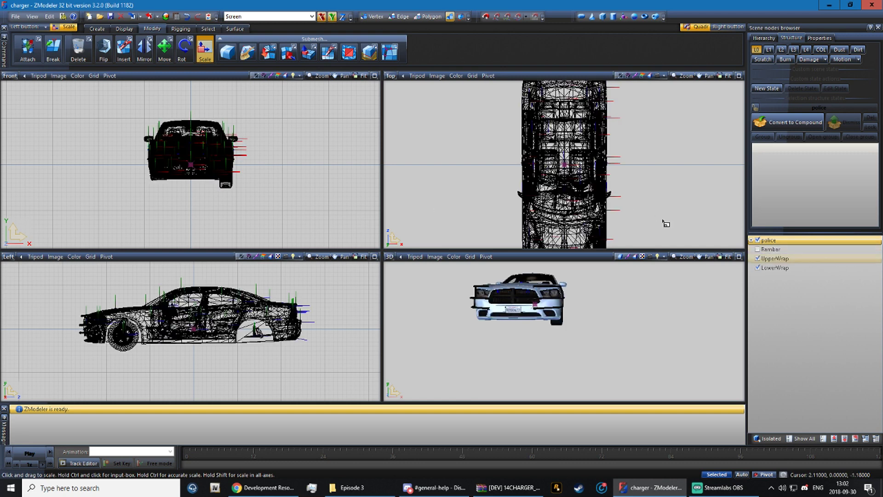
click(756, 239)
- Attach UpperWrap and LowerWrap into one mesh, and show Rambar again
click(28, 50)
scroll(170, 150, up, 2)
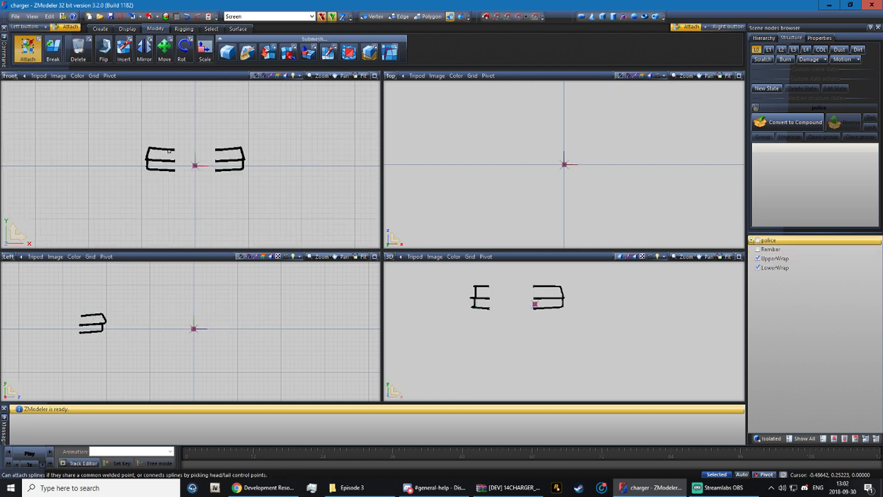
click(170, 150)
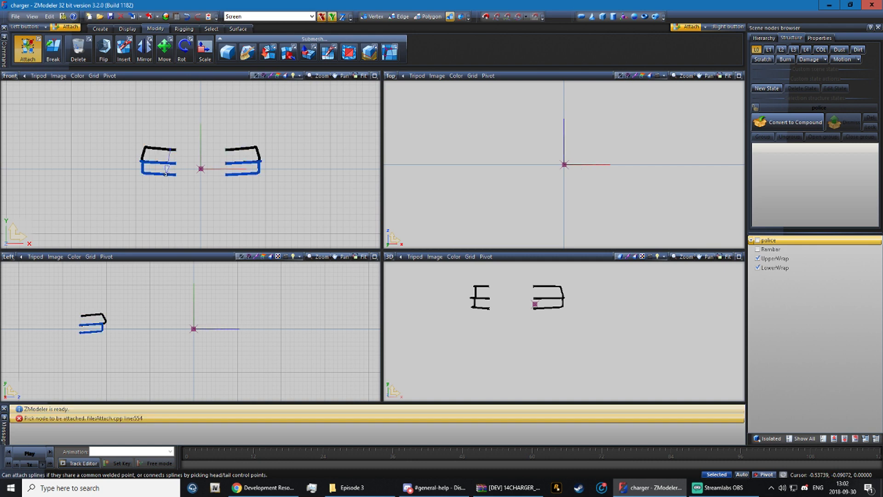
click(756, 249)
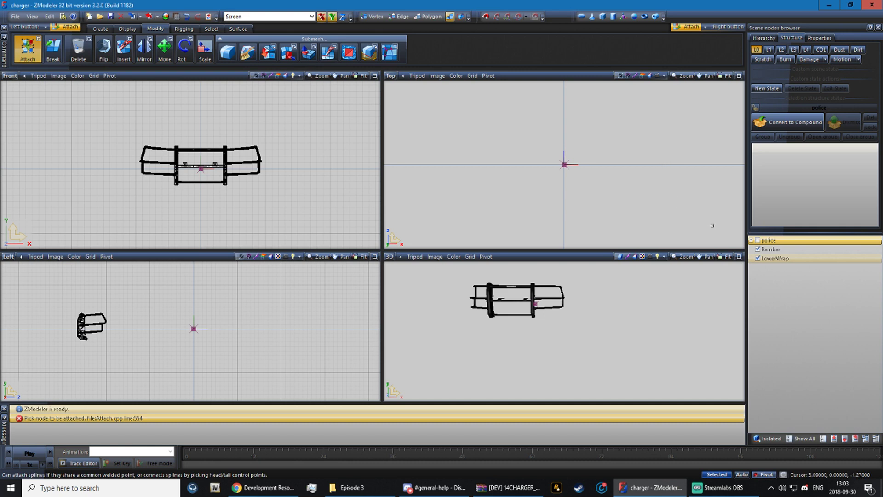
- Hide LowerWrap and create a box about 0.85 wide and 0.63 high around Rambar in the Front view
click(757, 258)
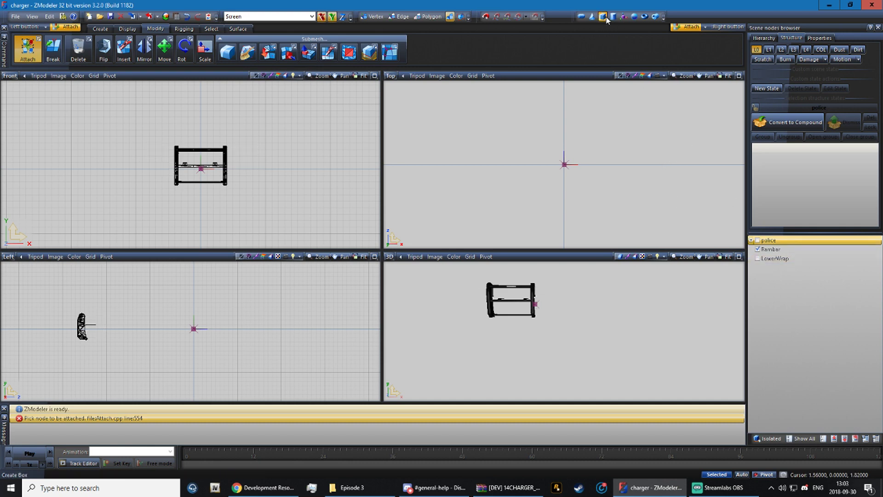
click(603, 17)
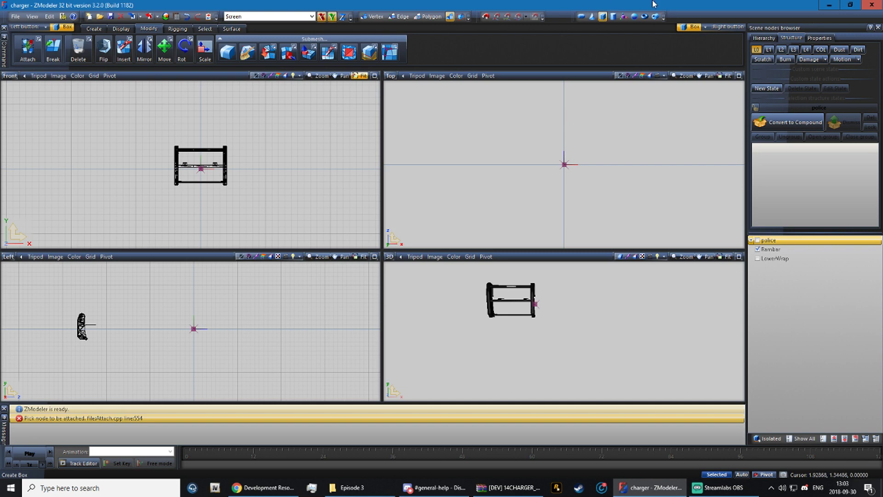
scroll(203, 155, up, 3)
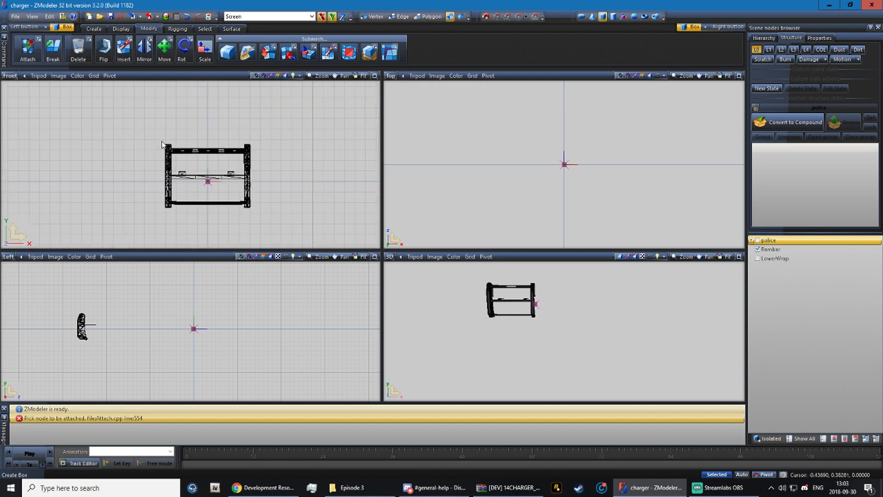
drag(163, 146, 251, 209)
click(252, 209)
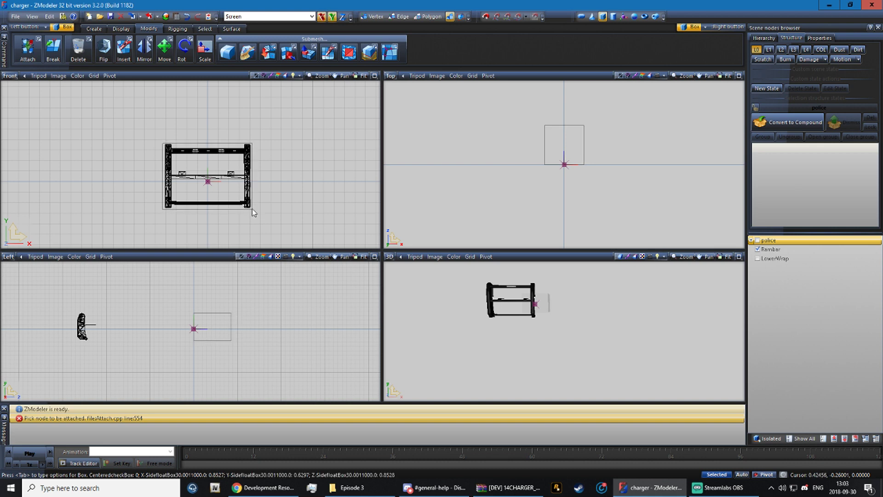
click(217, 189)
click(240, 260)
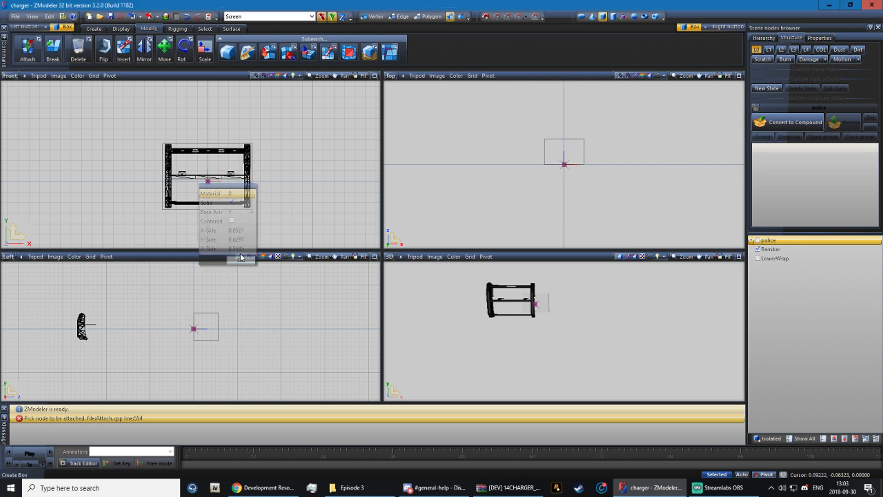
- Move the box about 2.68 horizontally in the Left view so that it encloses Rambar, aligning its front edge with the bar
click(164, 50)
click(332, 17)
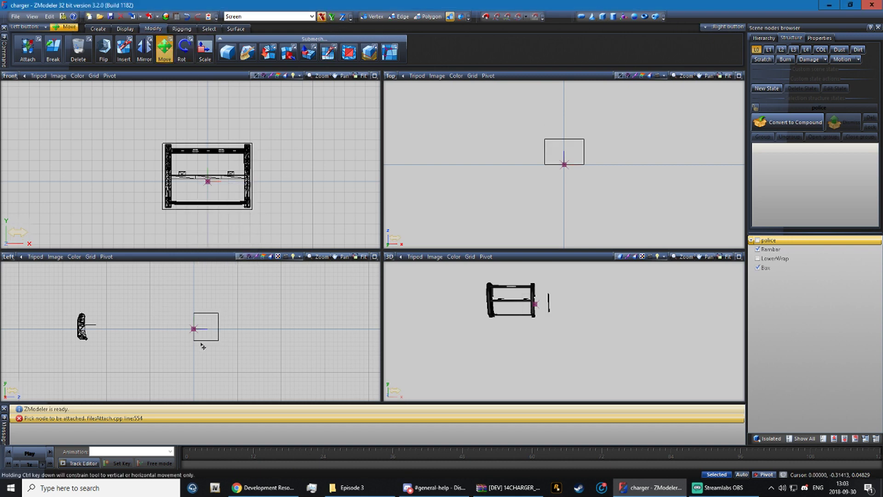
drag(215, 331, 99, 319)
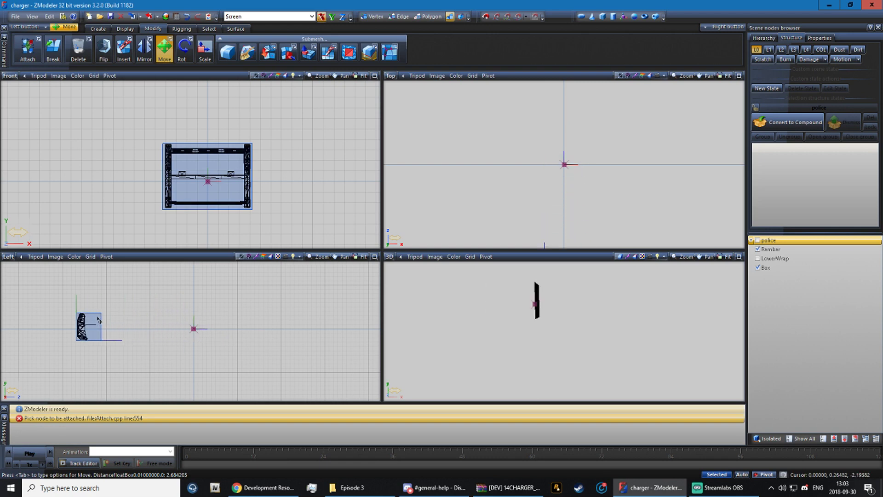
scroll(98, 319, up, 2)
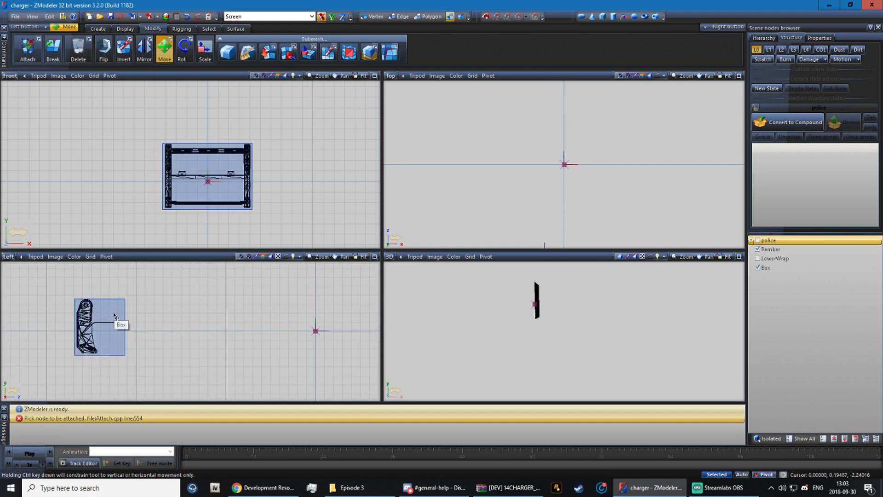
scroll(115, 335, up, 3)
drag(107, 331, 111, 331)
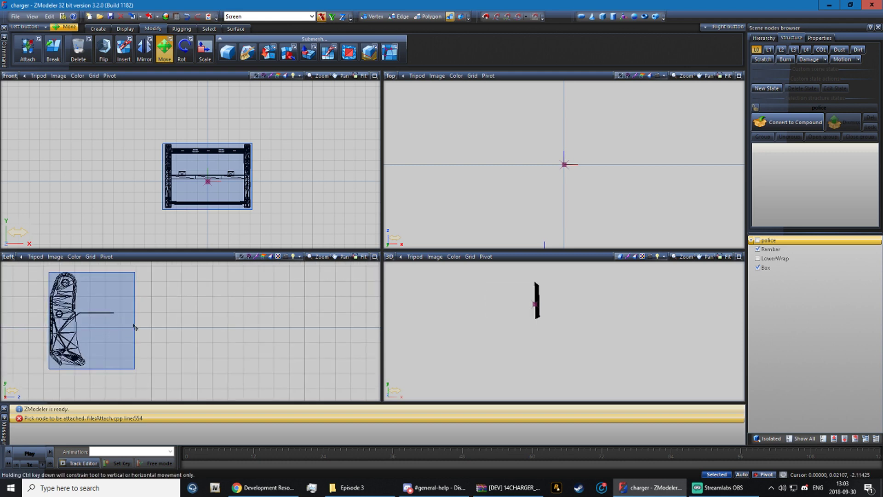
- At vertex level, select the box's rear vertices in the Left view and move them forward to the bar's lower rear edge
click(373, 17)
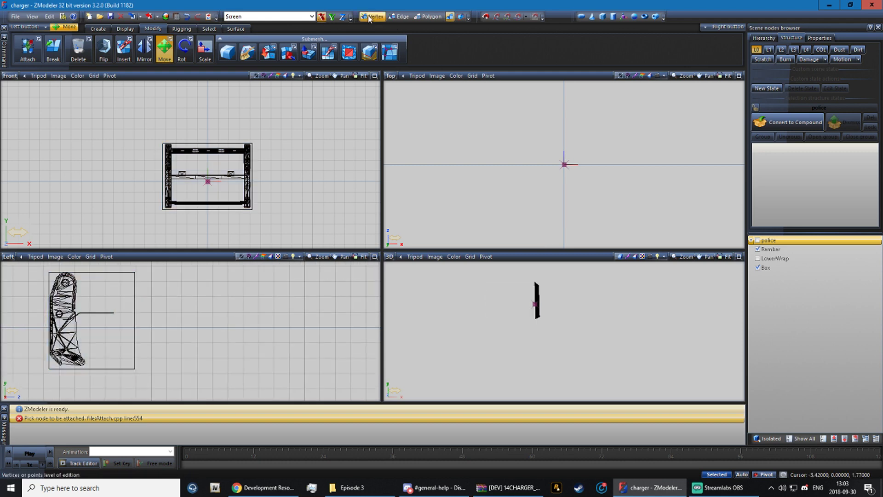
click(113, 295)
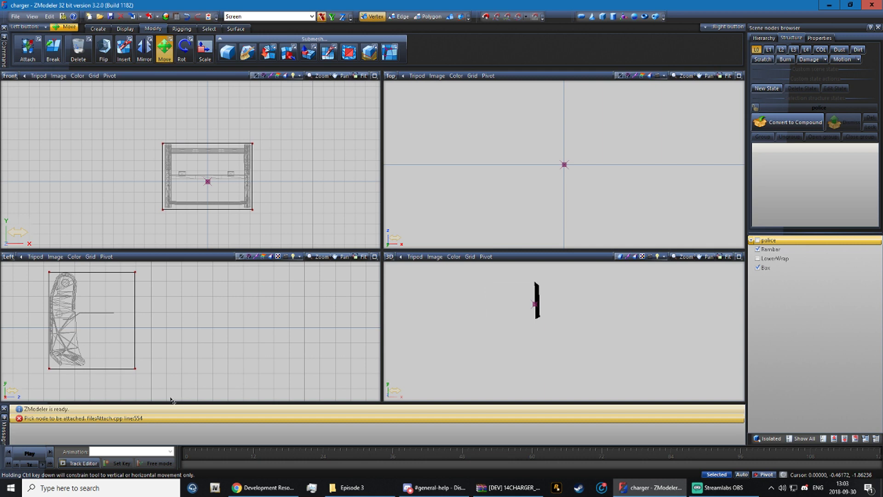
click(209, 28)
drag(158, 389, 117, 262)
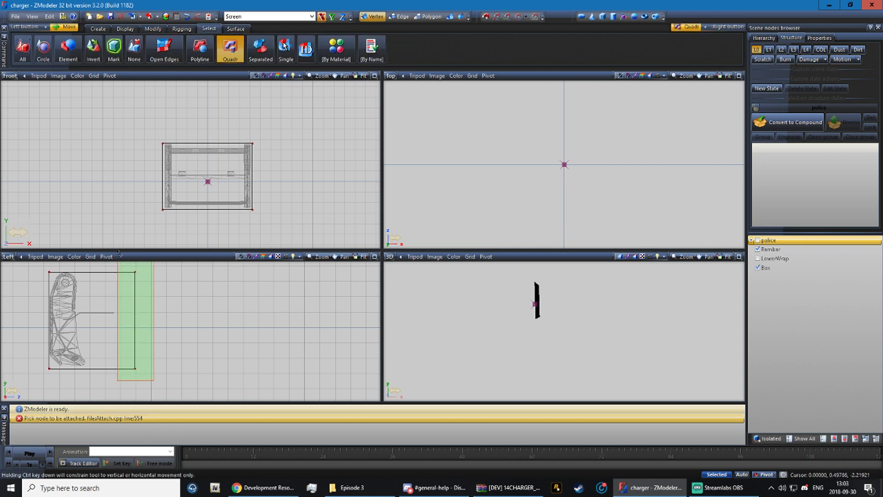
drag(201, 325, 141, 349)
- Move only the box's upper rear vertices forward about 0.08 to slope its back along Rambar, and clear the selection
right_click(87, 367)
drag(134, 314, 121, 313)
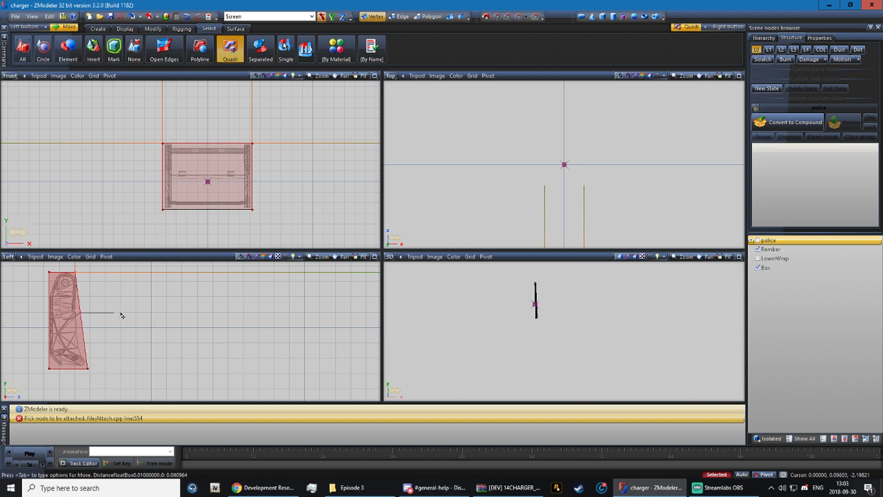
right_drag(91, 284, 29, 265)
key(space)
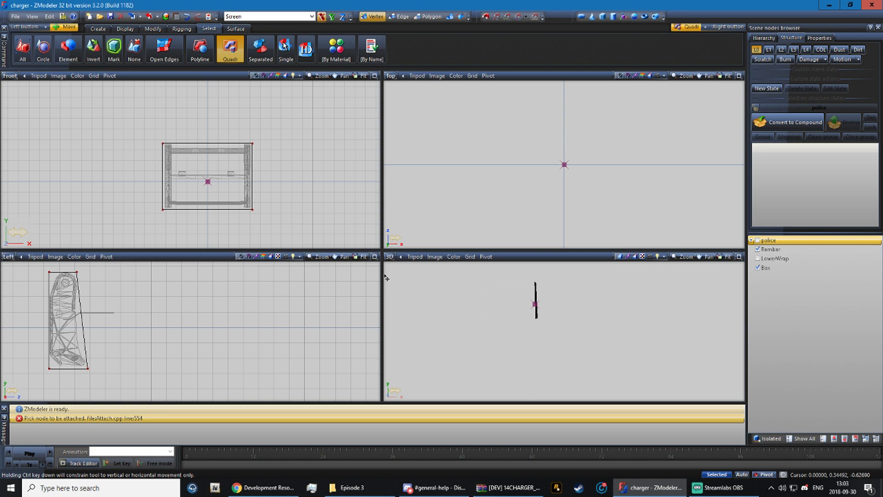
- Rename Rambar as extra_1 and LowerWrap as extra_2
middle_drag(721, 290, 699, 312)
click(777, 249)
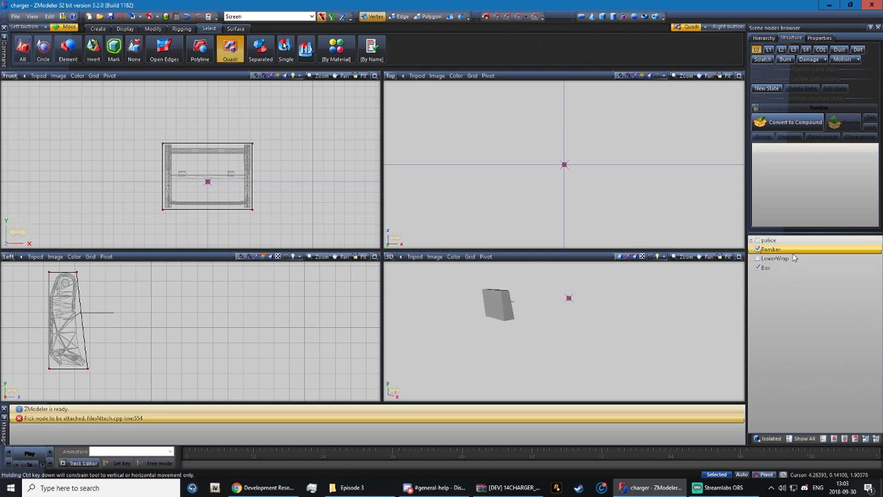
click(785, 252)
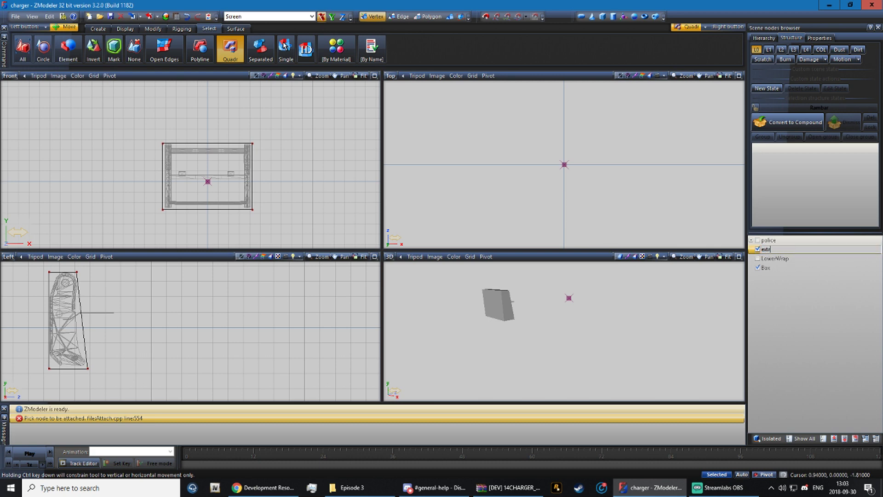
key(Return)
click(782, 258)
drag(785, 257, 609, 251)
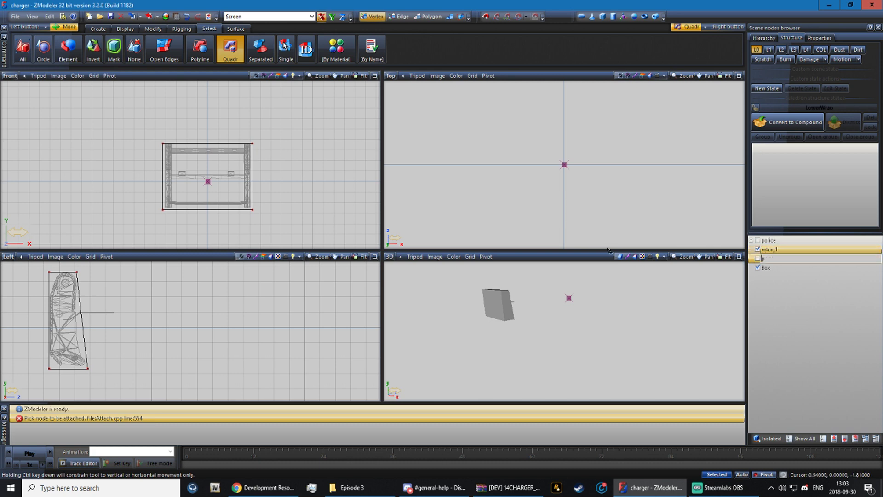
text(extra_2)
key(Return)
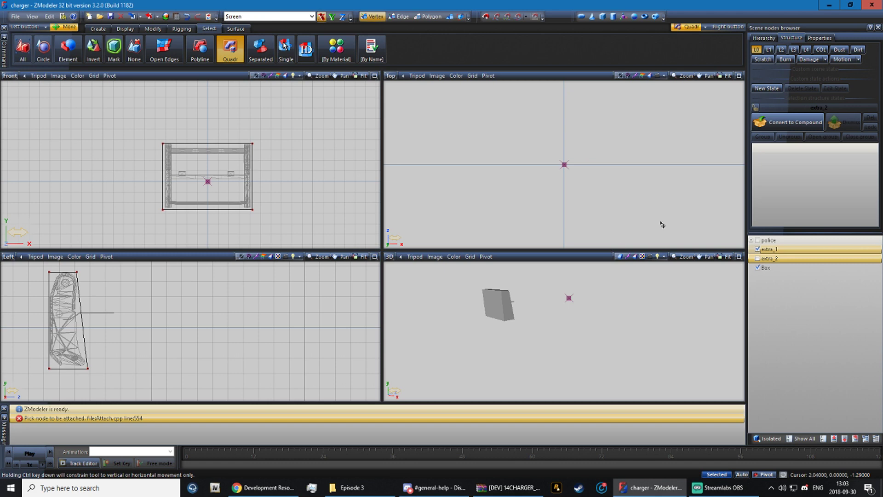
- Show extra_2, hide the box, and return to object-level editing
click(768, 259)
click(758, 268)
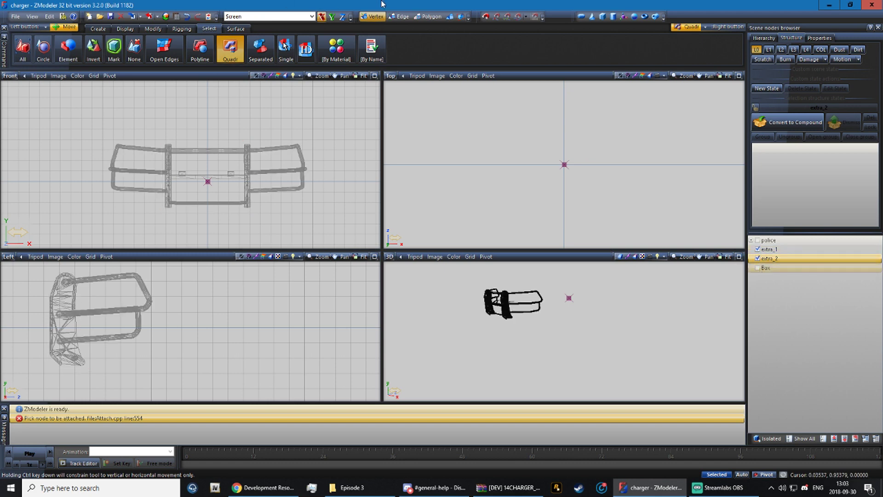
click(450, 16)
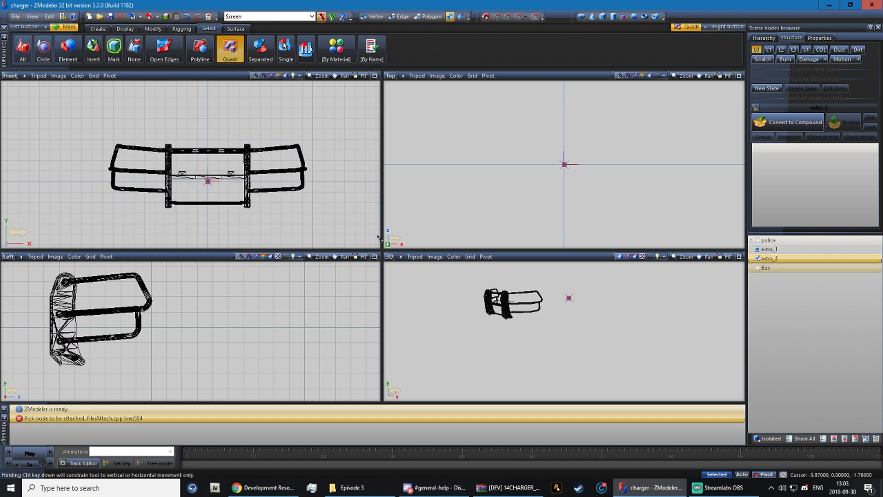
- Select the extra_1 and extra_2 meshes together and center their local axes to the objects
right_drag(89, 124, 314, 226)
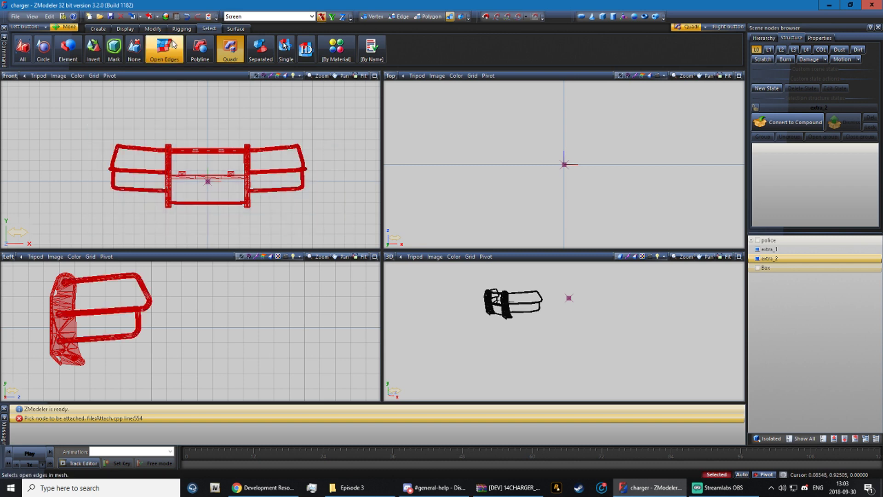
click(126, 28)
click(106, 52)
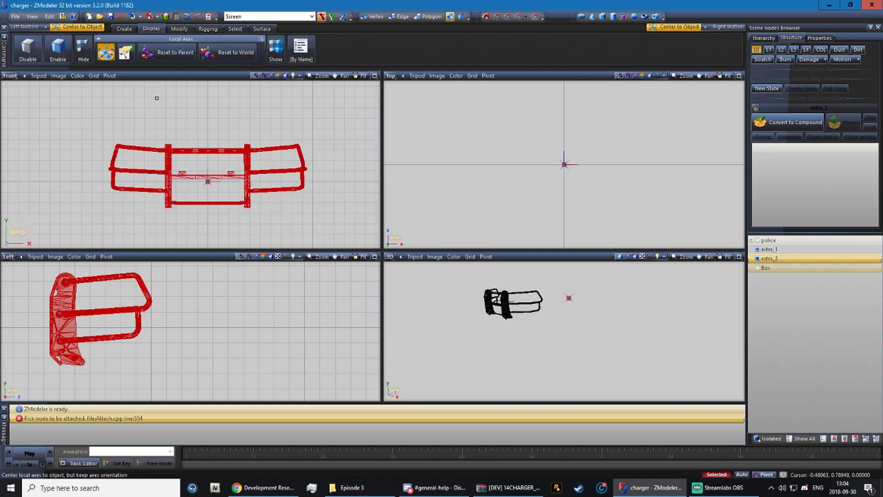
- Copy the extra_1 and extra_2 meshes and convert both copies into dummies
click(124, 28)
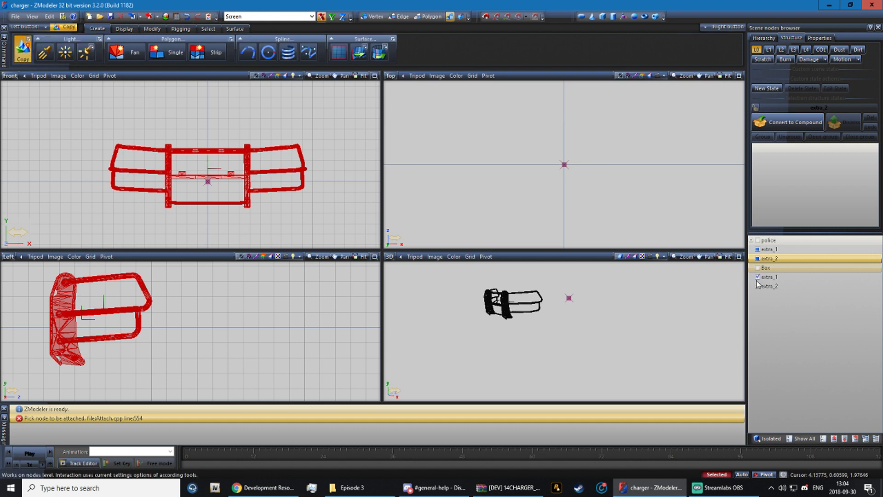
click(757, 285)
right_click(768, 285)
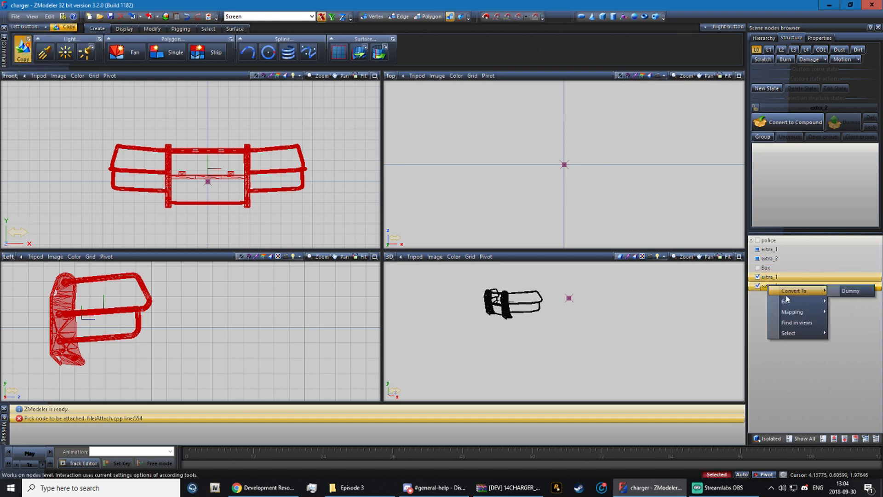
click(850, 291)
- Nest the extra_1 and extra_2 meshes under their matching dummies, and hide the extra_2 group
drag(776, 249, 789, 279)
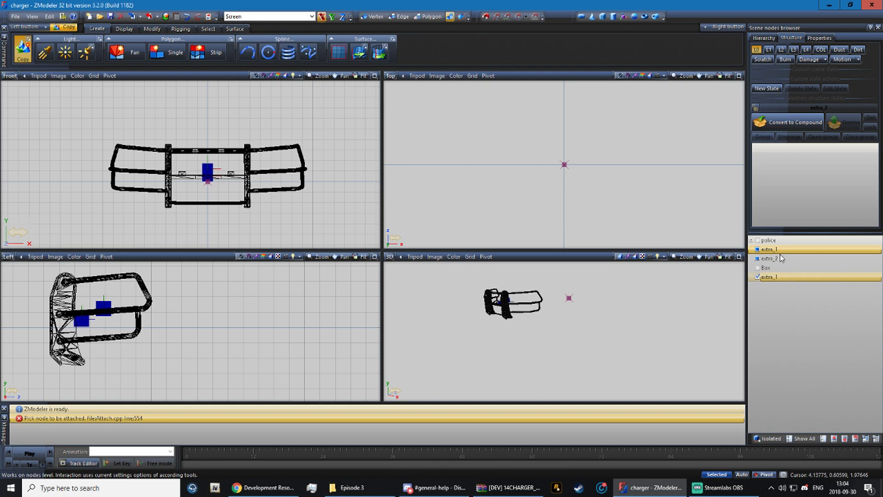
drag(777, 249, 777, 277)
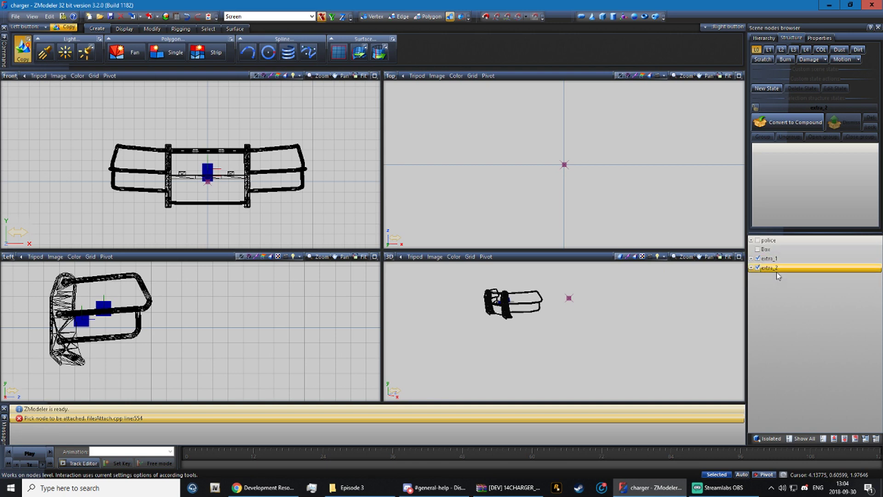
click(757, 268)
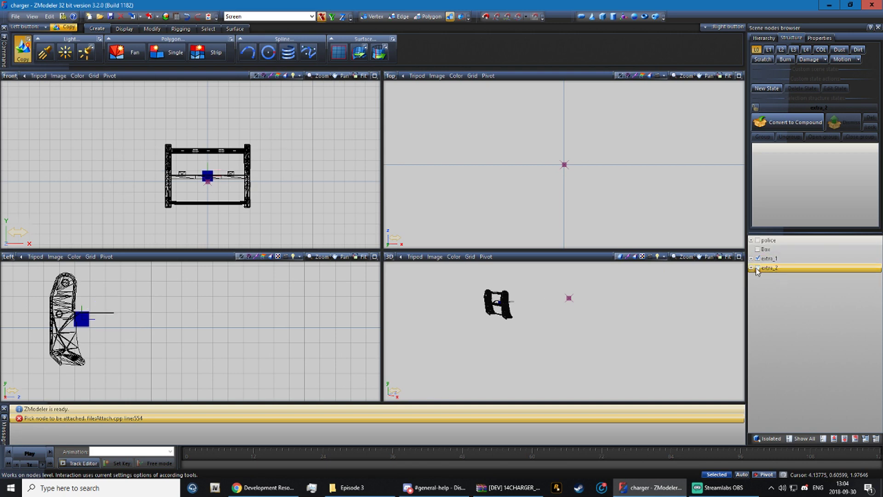
click(756, 259)
click(757, 251)
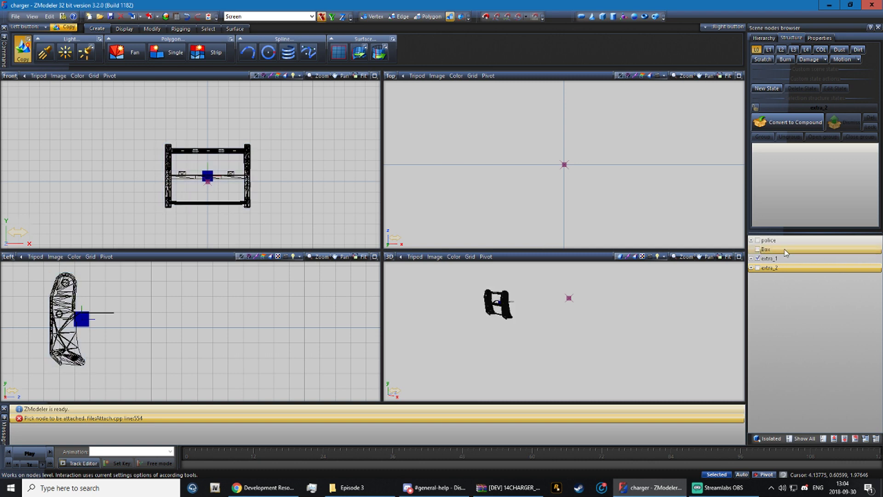
- Rename Box as extra_1 [COL] and convert it to a compound object that holds only the COL state
double_click(785, 249)
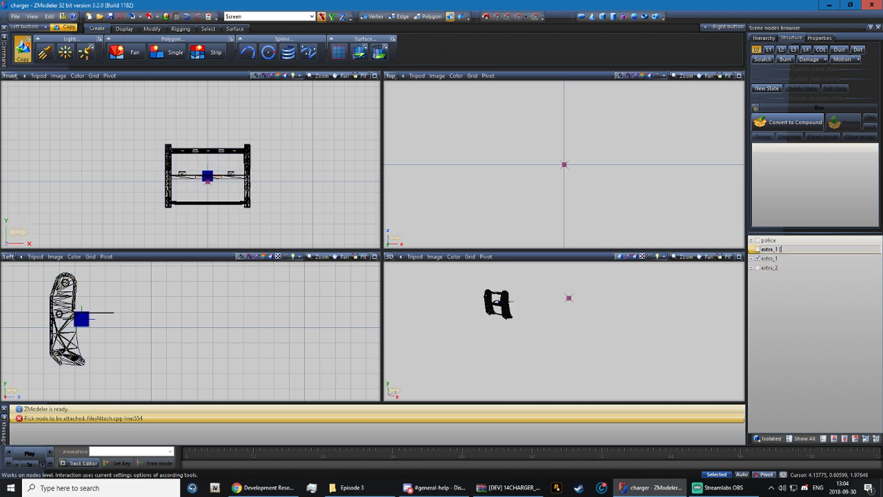
text(extra_1 [COL])
key(Return)
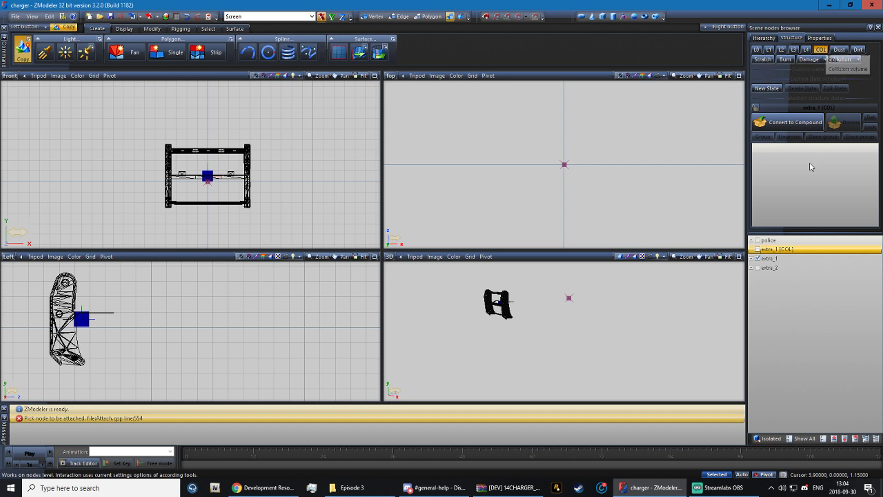
click(768, 240)
click(776, 258)
click(776, 250)
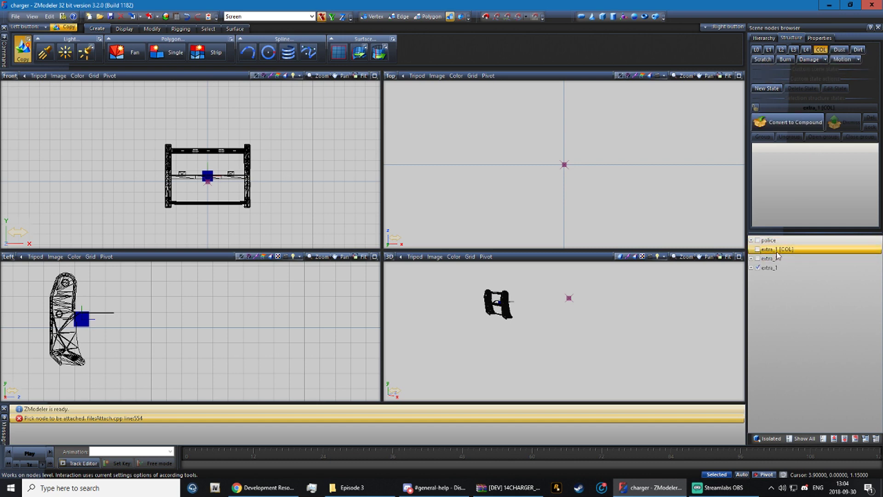
click(761, 128)
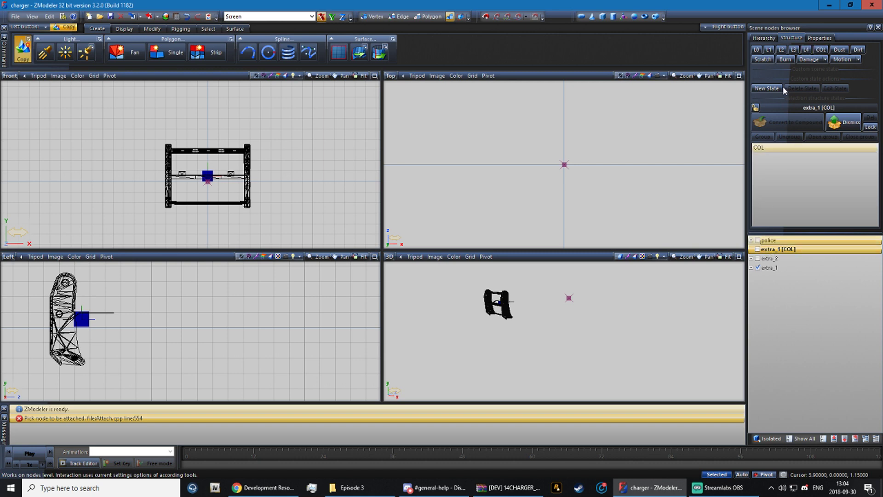
- Place extra_1 [COL] under extra_1, then hide extra_1 and show extra_2
click(786, 268)
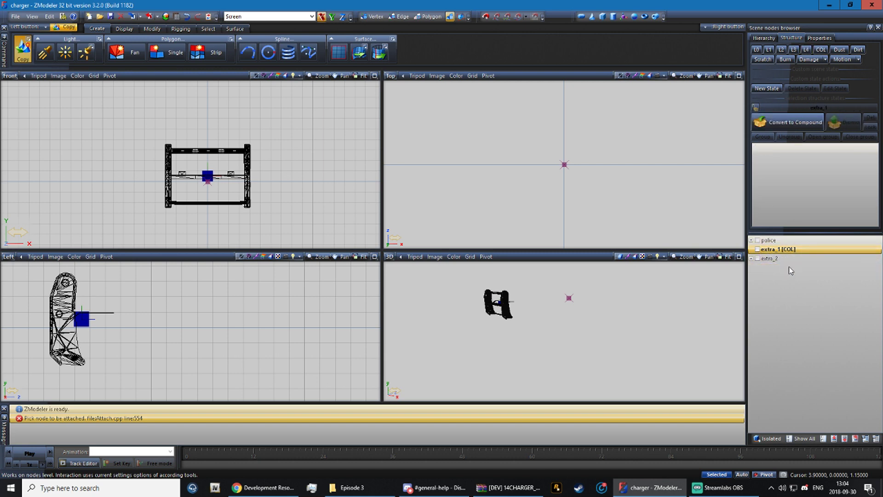
click(757, 258)
click(758, 249)
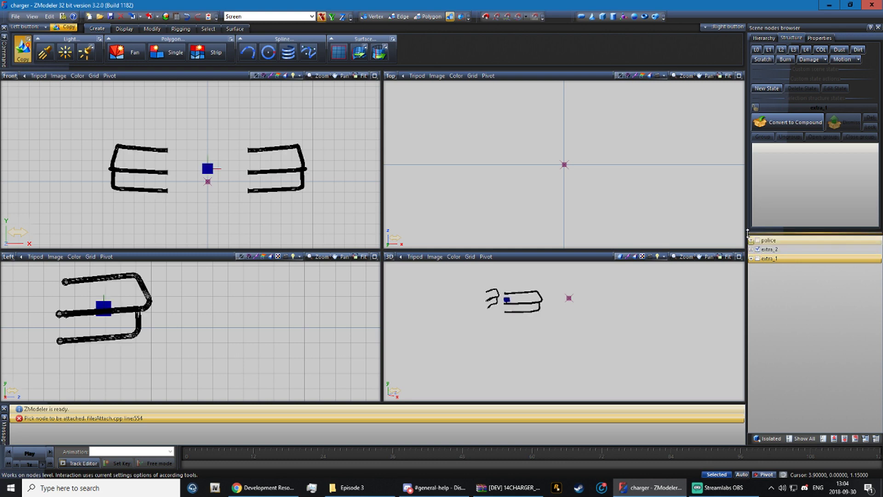
- Create a box in the Top view around the +X wing of extra_2, about 0.83 by 0.75, tall enough to span its tubes
click(603, 16)
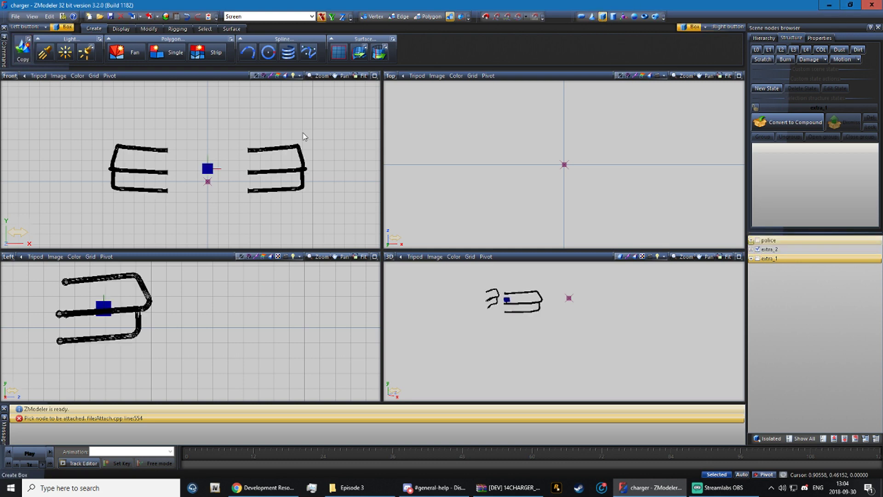
scroll(299, 133, up, 5)
middle_drag(522, 296, 501, 308)
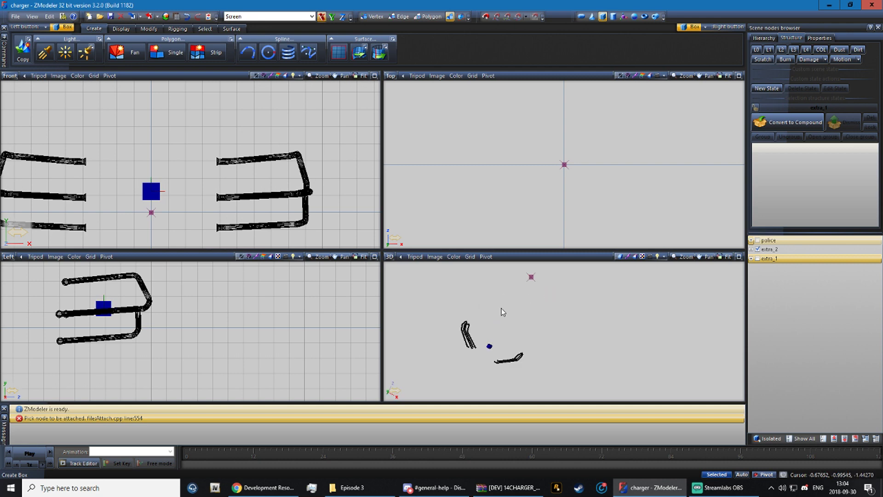
scroll(514, 189, down, 4)
middle_drag(524, 239, 521, 195)
scroll(519, 149, up, 5)
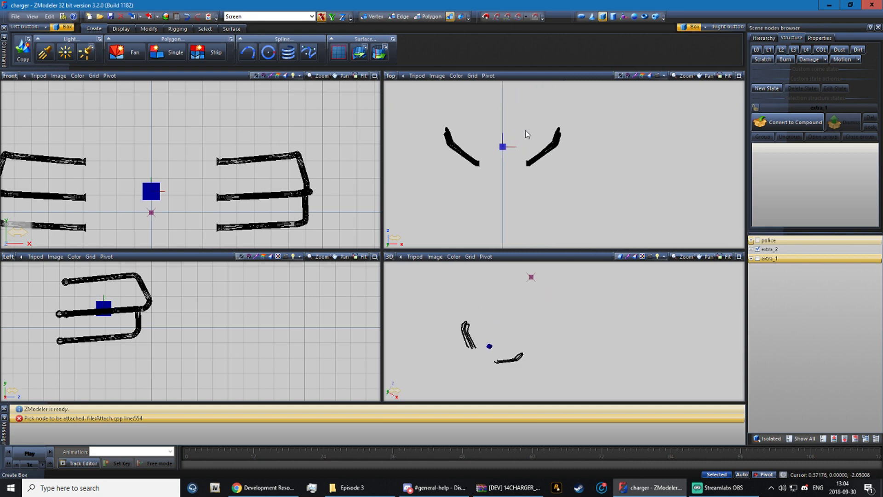
scroll(524, 134, up, 3)
drag(511, 118, 618, 214)
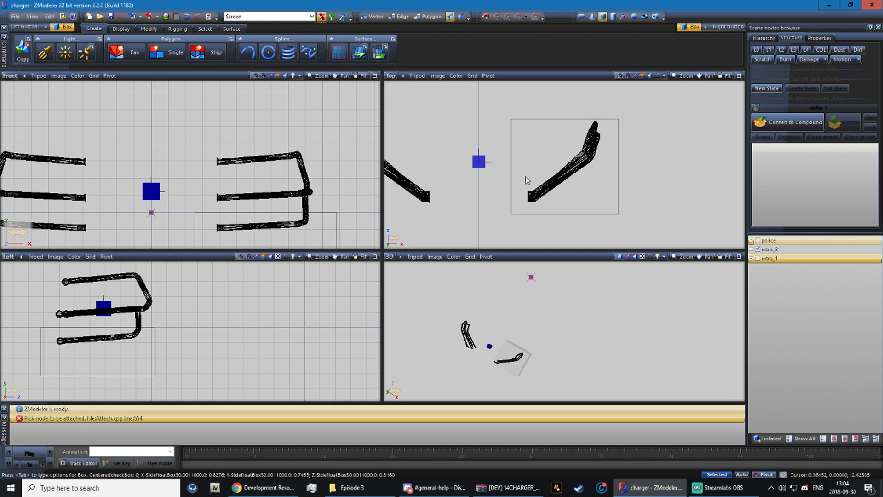
click(481, 166)
click(510, 238)
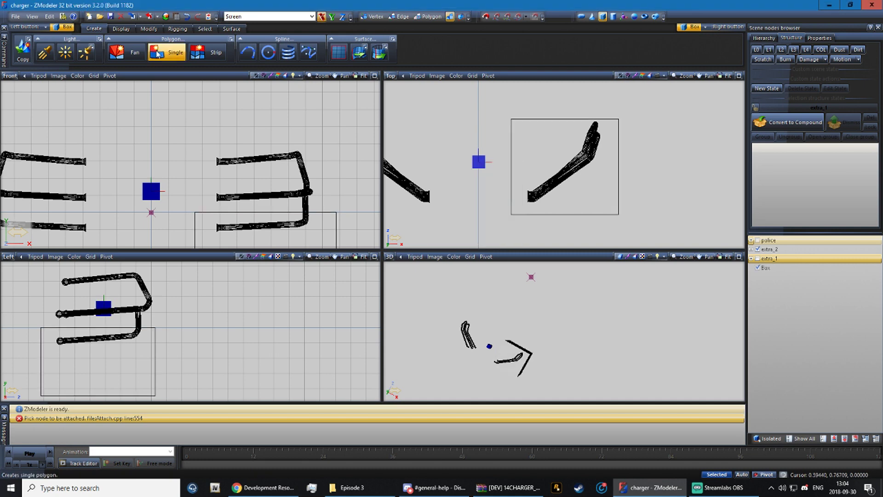
- Move the new box straight up in the Left view so it surrounds the wing tubes
click(150, 29)
click(164, 48)
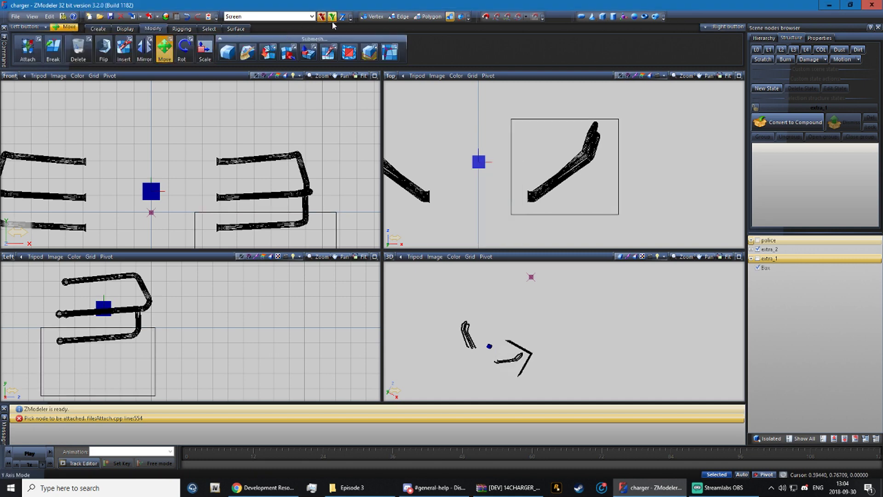
drag(110, 370, 111, 317)
- At vertex level, select the box's lower vertices and move them down just below the wing's lowest tube
click(372, 17)
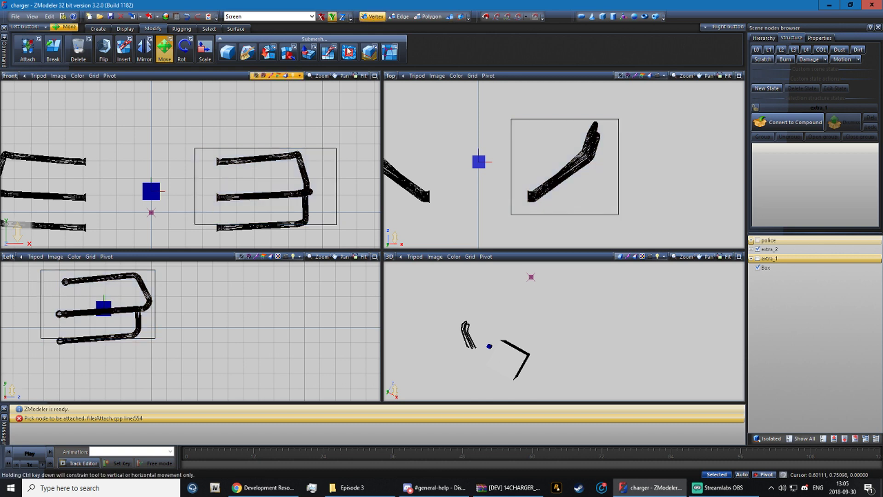
click(152, 335)
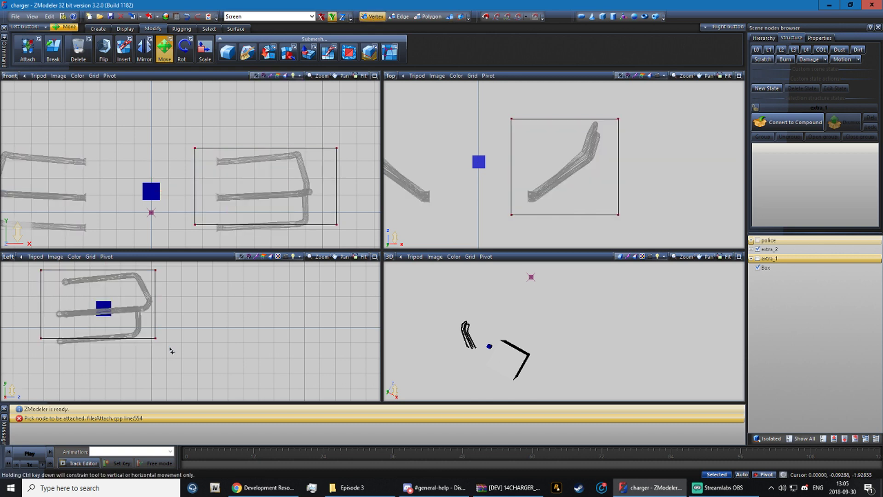
click(209, 28)
click(229, 49)
drag(185, 344, 33, 309)
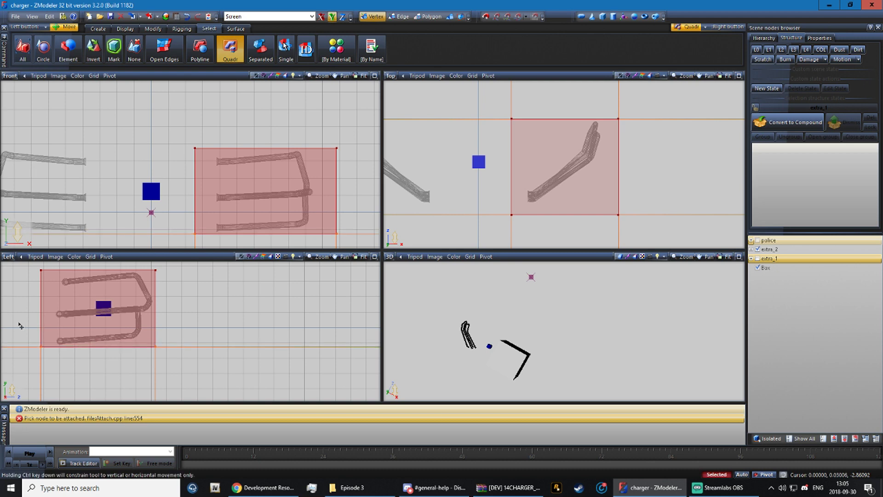
- Select the box's front vertices, move them back about 0.10 to the tubes' front ends, and clear the selection
drag(28, 265, 88, 376)
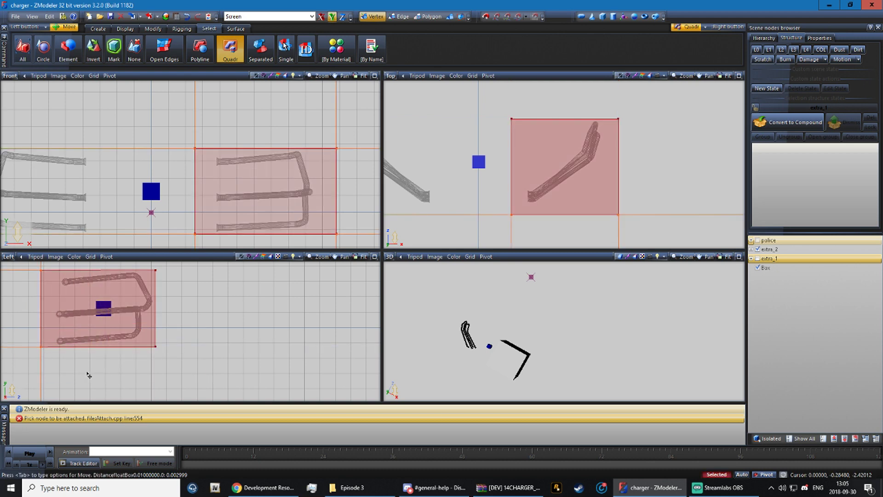
click(322, 16)
click(331, 17)
drag(105, 335, 119, 332)
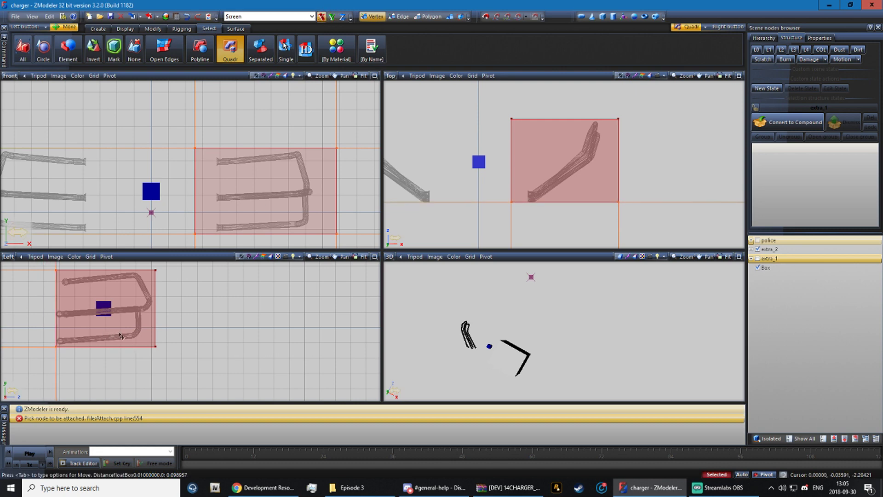
right_drag(109, 353, 8, 257)
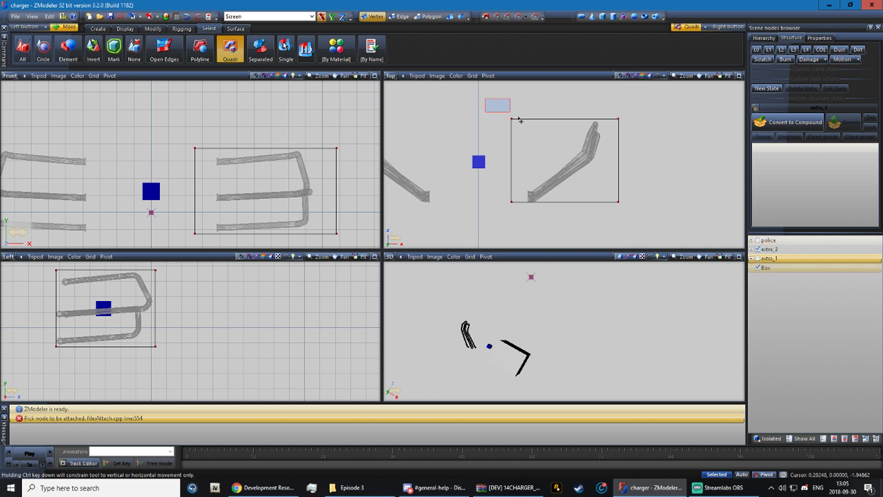
- Select the box's inner rear vertices in the Top view and move them outward to the wing's rear tip
right_drag(521, 121, 552, 147)
click(153, 29)
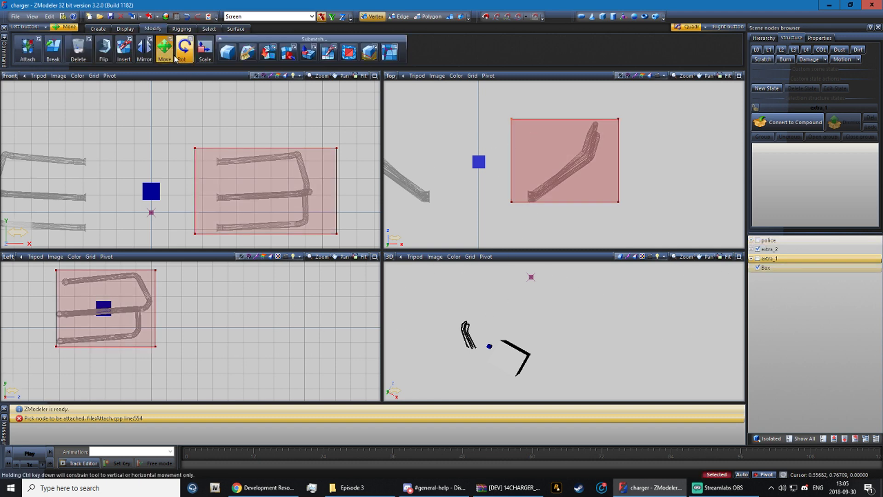
click(332, 16)
click(520, 130)
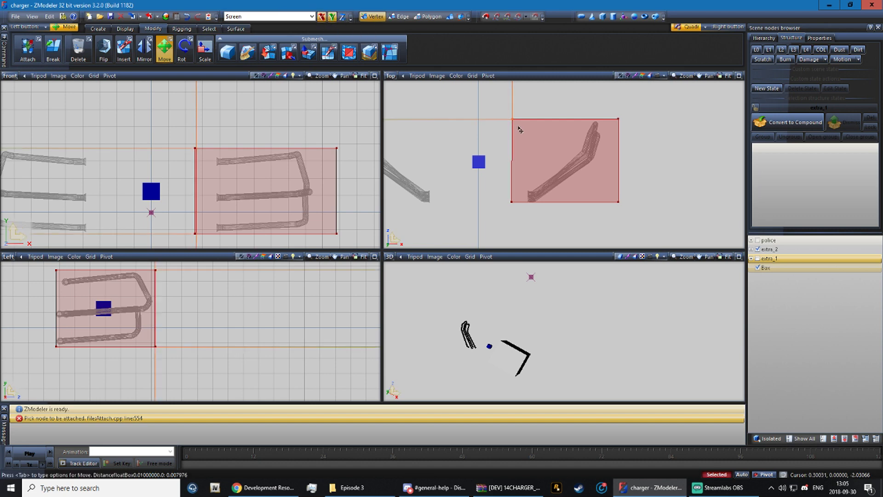
click(600, 130)
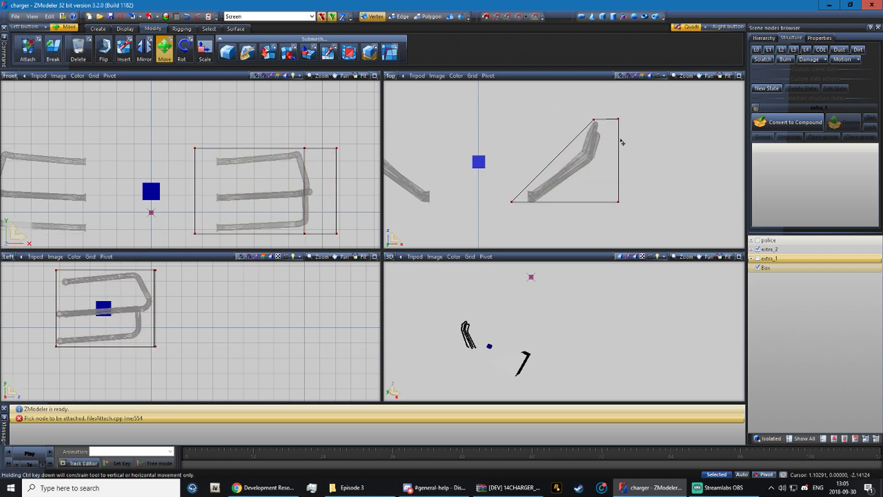
right_drag(626, 118, 590, 124)
key(space)
mouse_move(624, 131)
mouse_down()
mouse_move(618, 139)
mouse_move(619, 129)
mouse_up()
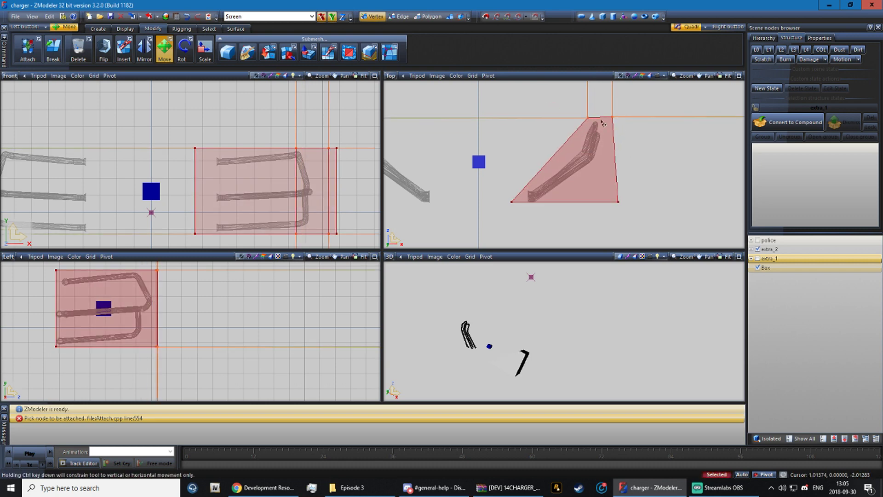
click(188, 16)
- Move the box's outer rear vertices in to the wing's rear tip and pull both front corners close to the tubes
right_drag(560, 98, 606, 140)
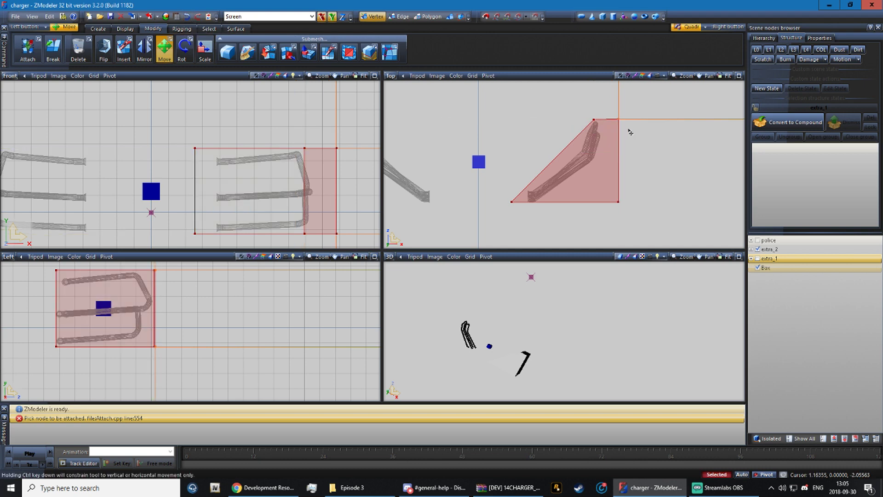
drag(628, 130, 612, 139)
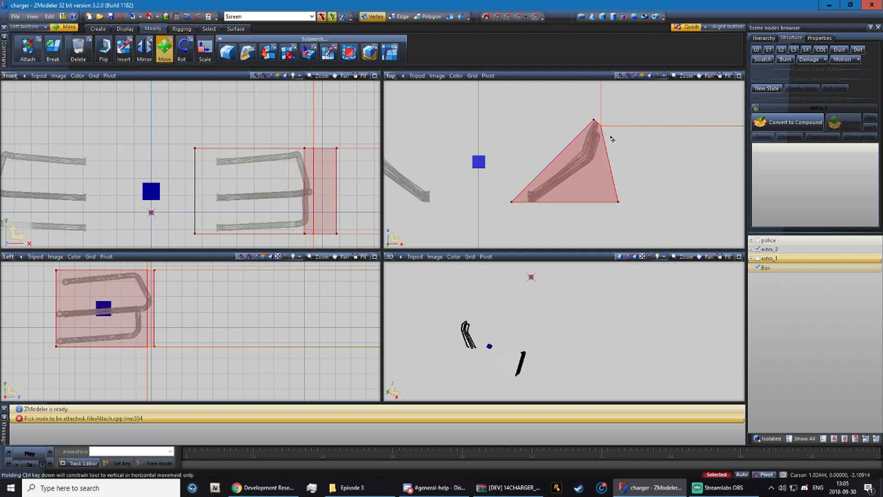
drag(654, 227, 610, 195)
drag(531, 222, 506, 195)
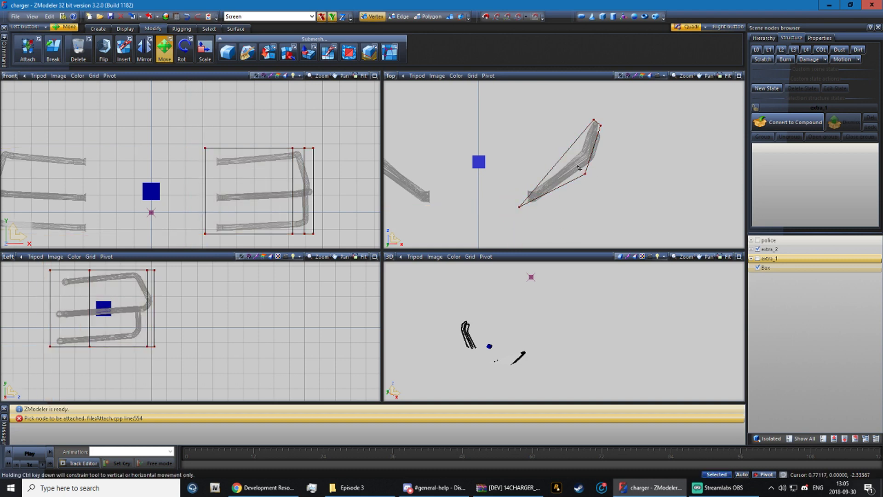
- Move the outer front vertices to the wing's outer bend and adjust the outer rear vertices to enclose the tube tip
drag(585, 186, 601, 174)
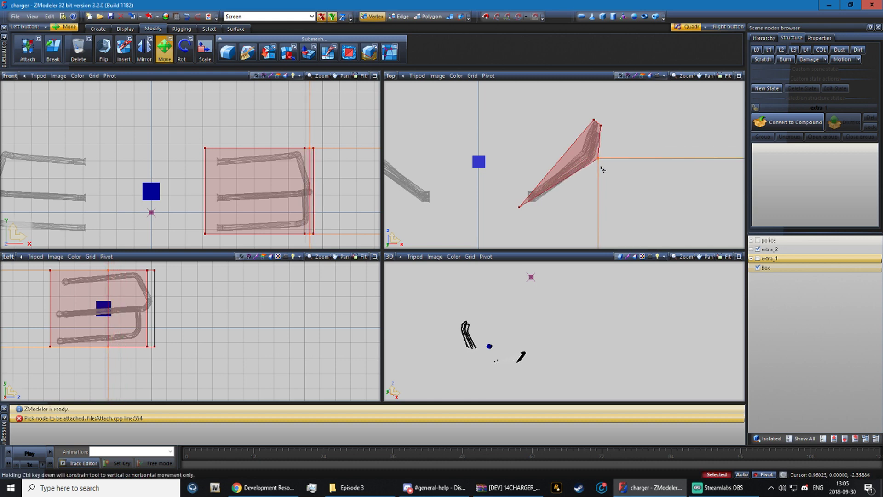
drag(614, 143, 613, 141)
drag(613, 139, 603, 164)
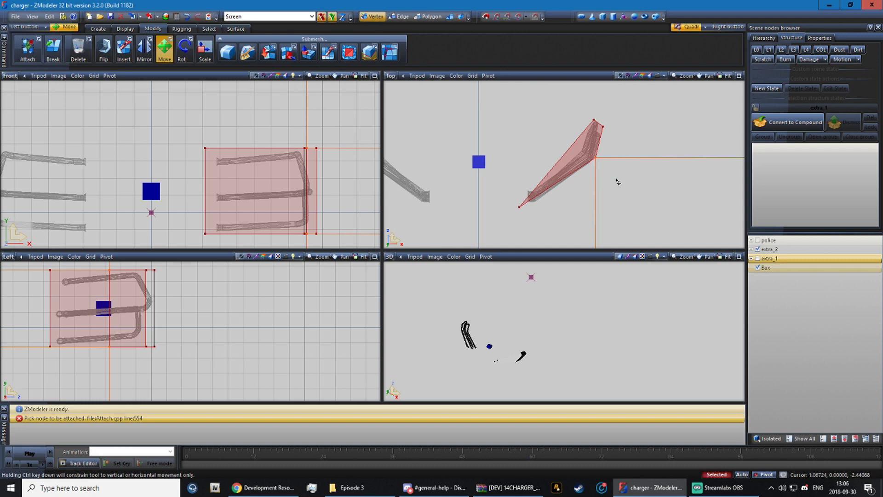
- Nudge the box's outer rear vertices outward and move its inner front vertices to the tubes' front ends in the Top view
drag(606, 113, 597, 134)
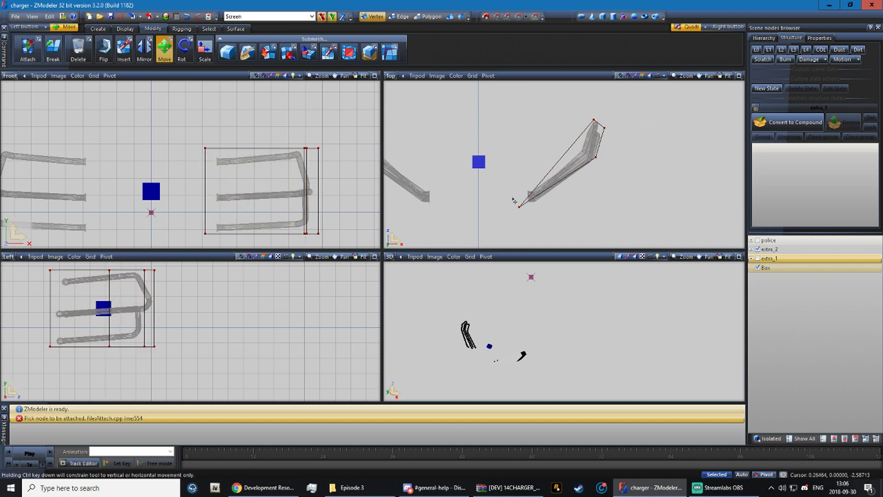
mouse_move(550, 222)
mouse_down()
mouse_move(540, 213)
mouse_move(549, 214)
mouse_up()
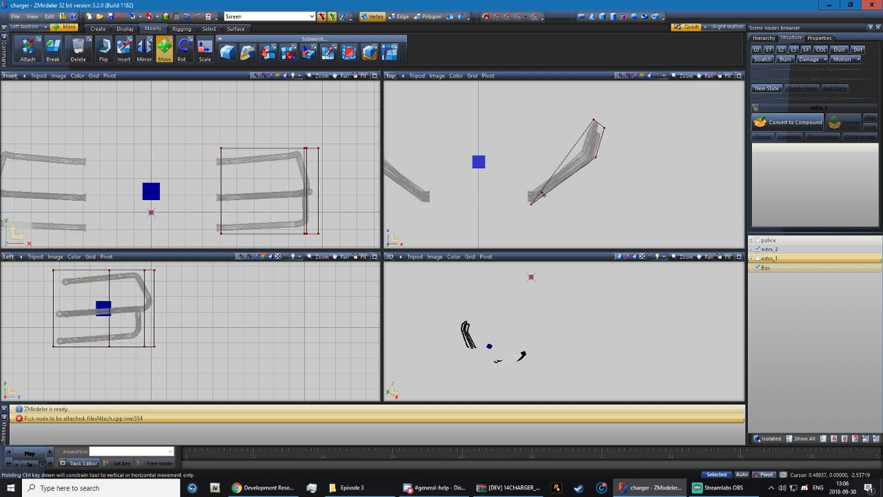
scroll(543, 195, up, 5)
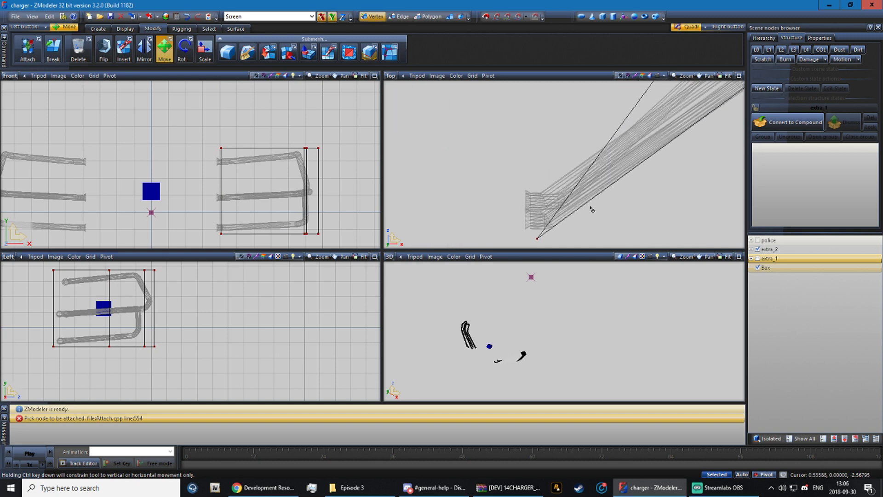
scroll(591, 210, down, 4)
scroll(323, 187, down, 2)
scroll(616, 208, down, 2)
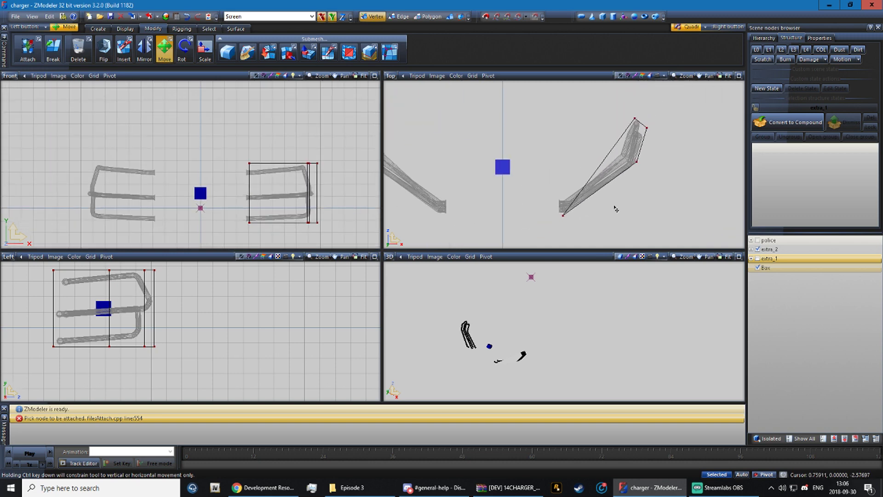
scroll(717, 197, down, 2)
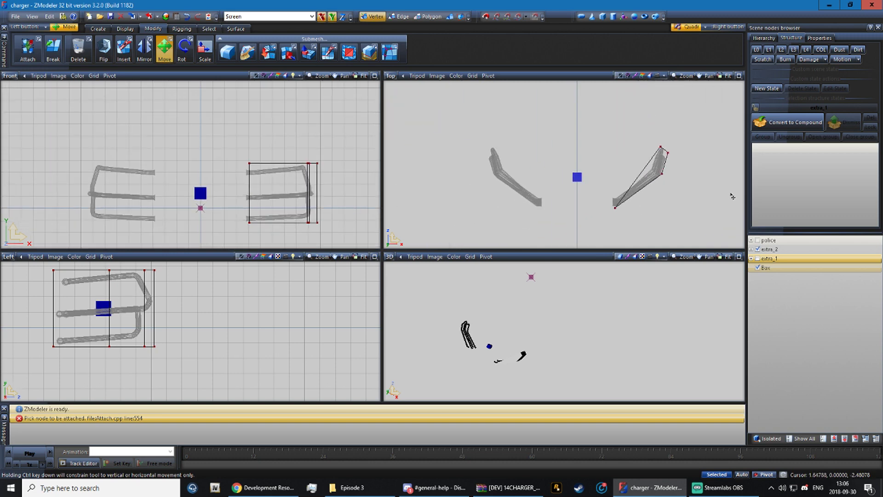
- Switch to object-level editing and make a copy of the fitted wing box in place
click(451, 16)
click(98, 28)
click(23, 48)
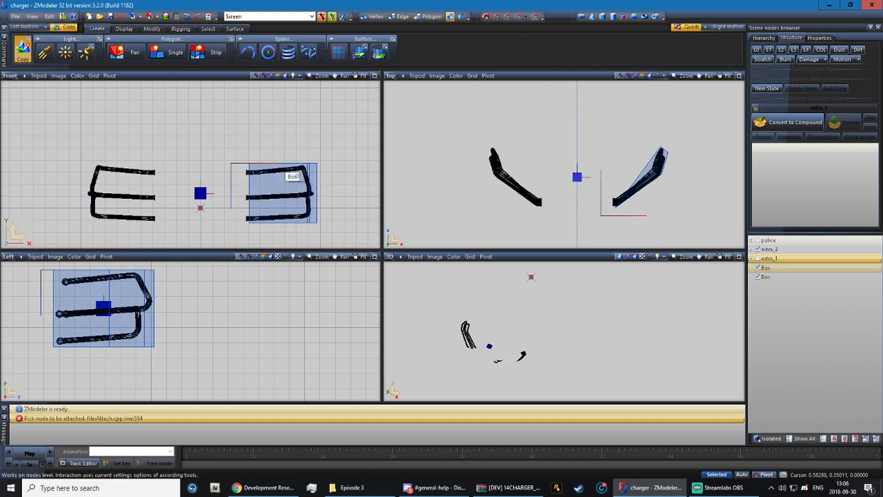
click(269, 167)
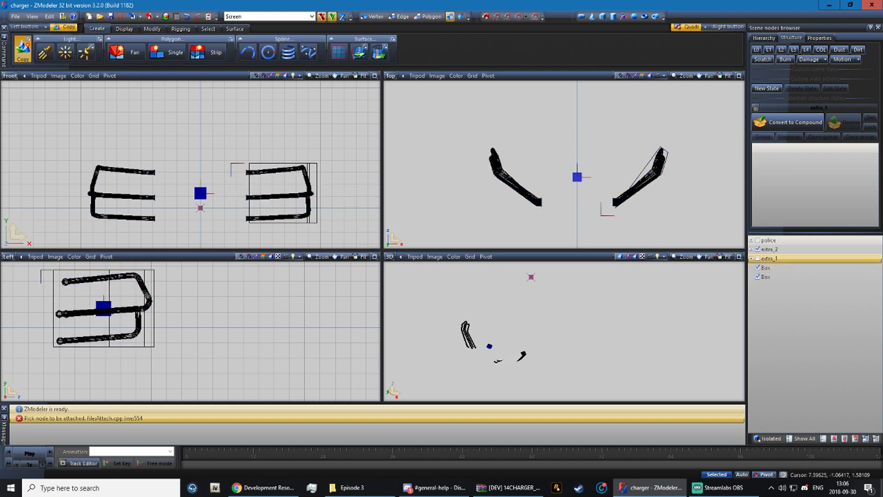
- Hide extra_2 and one of the two boxes, and select the box that remains shown
click(757, 249)
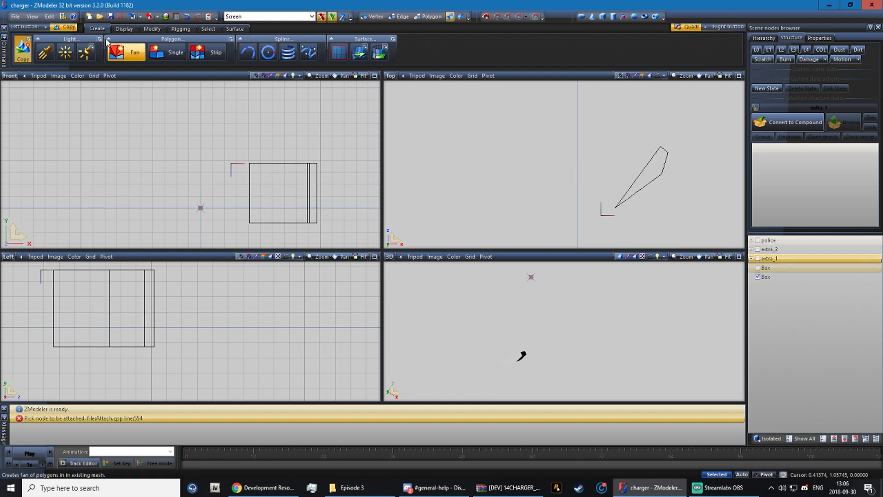
click(208, 29)
click(238, 51)
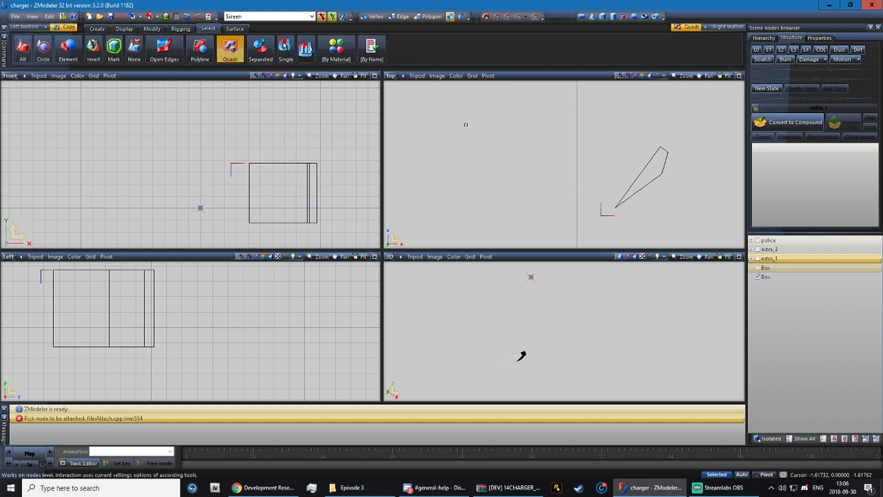
drag(549, 121, 743, 248)
- Try to rotate the selected box 180 degrees in the Top view, and undo the rotation
click(153, 28)
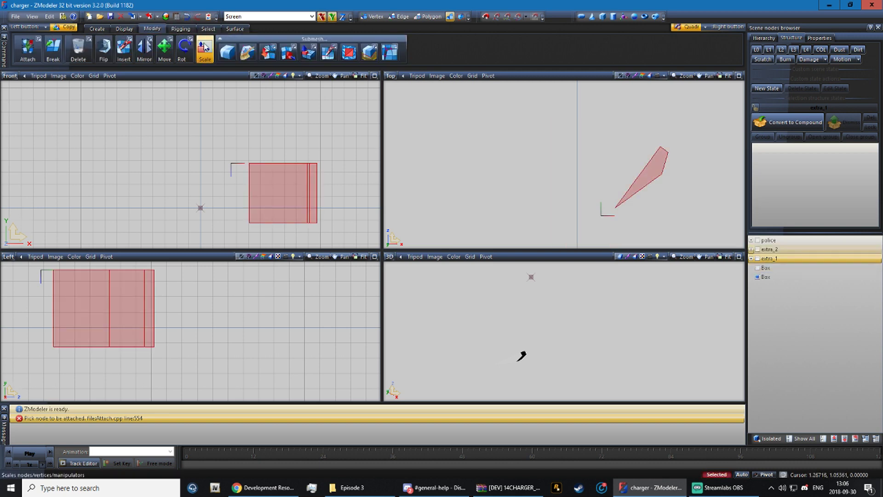
click(185, 50)
click(495, 98)
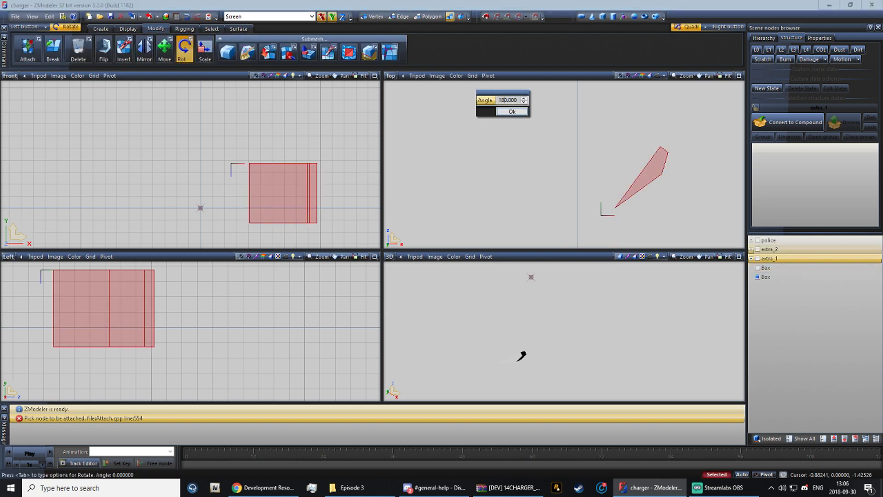
key(Return)
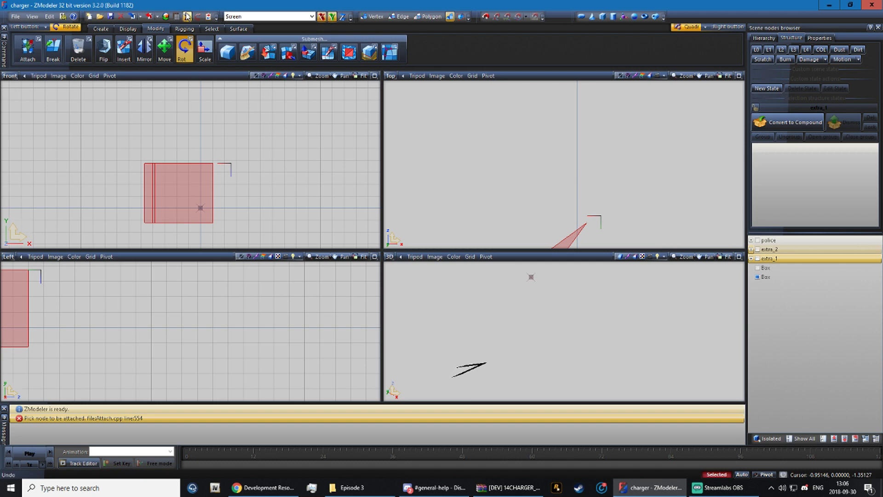
key(ctrl+z)
- Rotate the selected box in the Top view in repeated 90-degree increments
click(516, 95)
text(90)
key(Return)
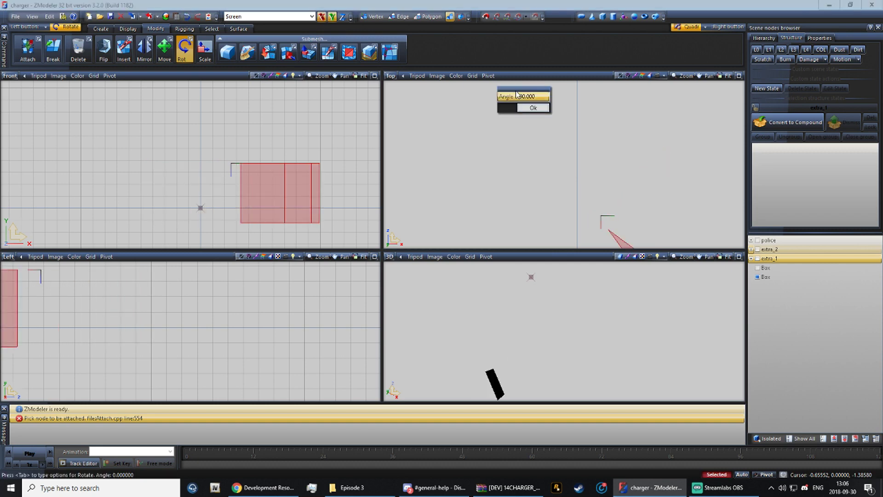
click(517, 95)
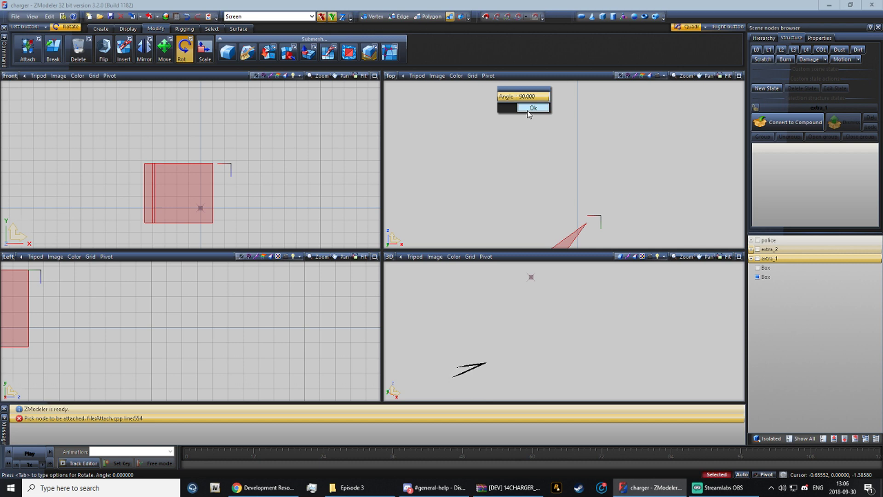
click(527, 110)
click(526, 109)
key(Tab)
key(Return)
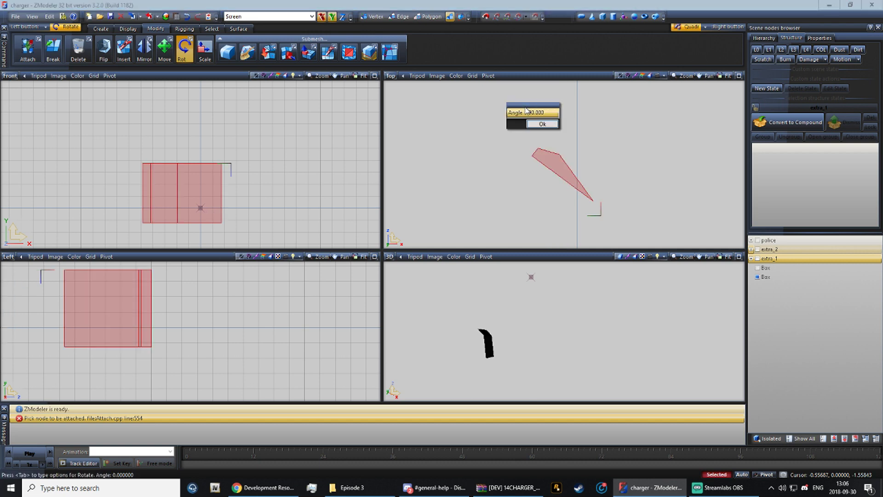
click(543, 124)
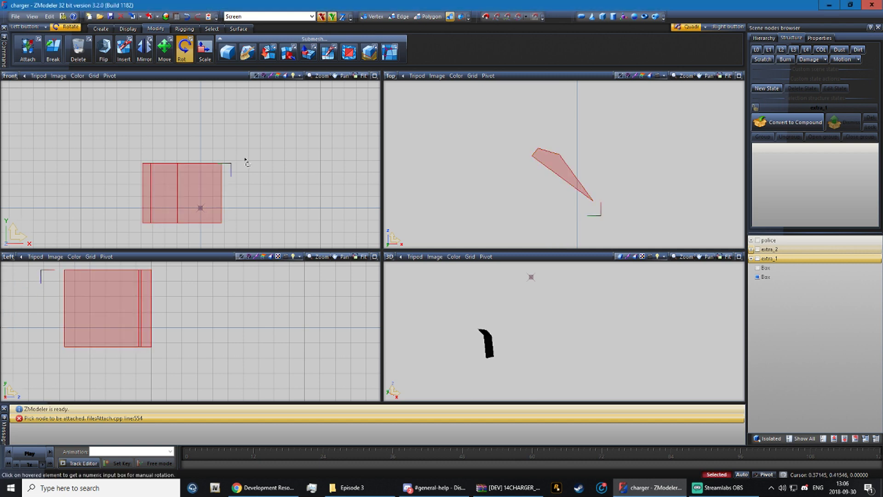
- Rotate the selected box 180 degrees in the Front view
click(284, 148)
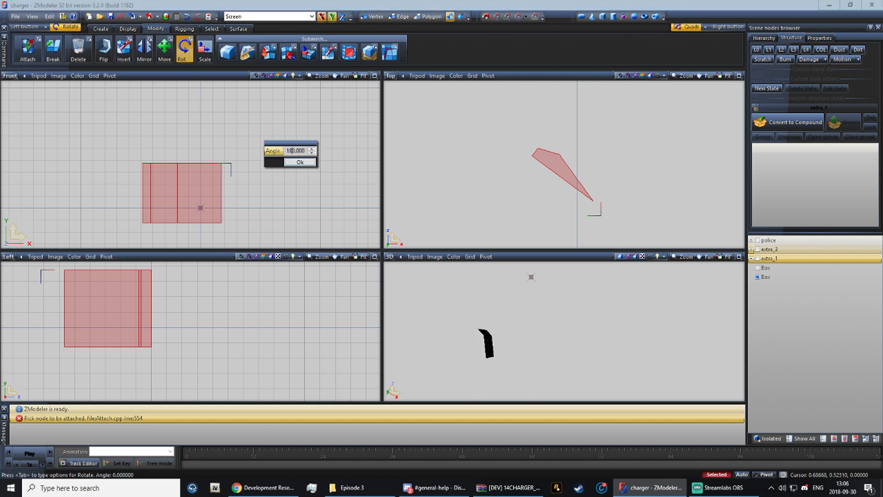
text(18)
key(Return)
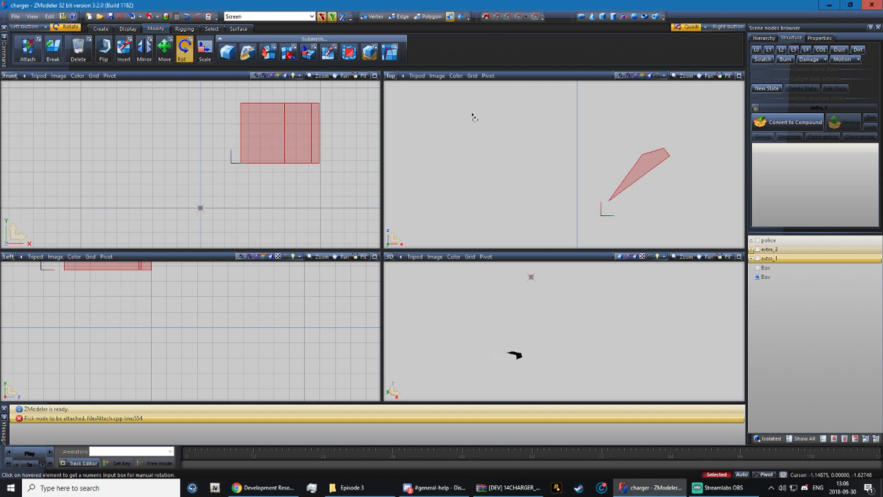
- Turn the flipped box in the Top view by two further 90-degree rotations
click(474, 118)
key(Return)
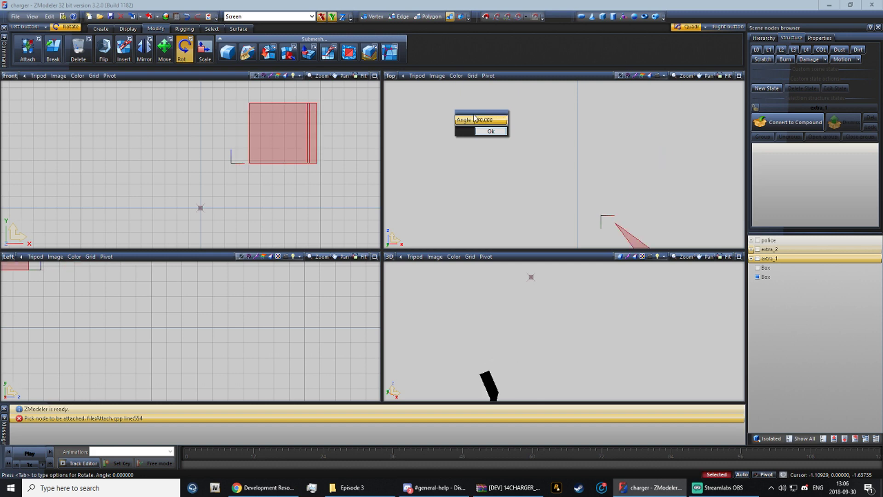
click(584, 162)
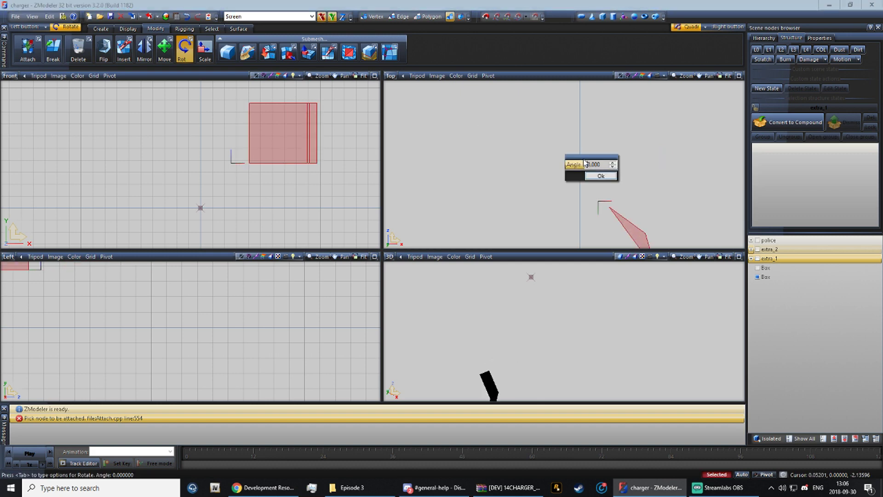
click(601, 177)
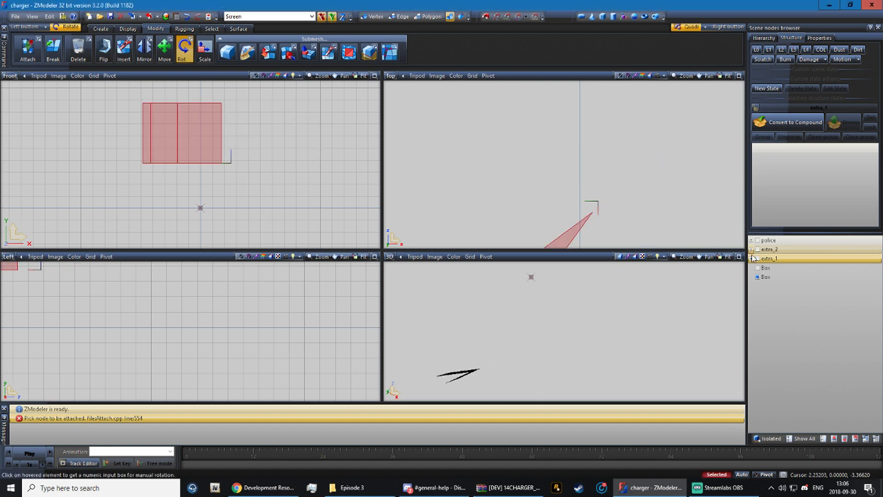
- Show extra_2 for reference and rotate the box 90 degrees in the Top view so it mirrors the opposite wing's box
click(758, 268)
click(758, 249)
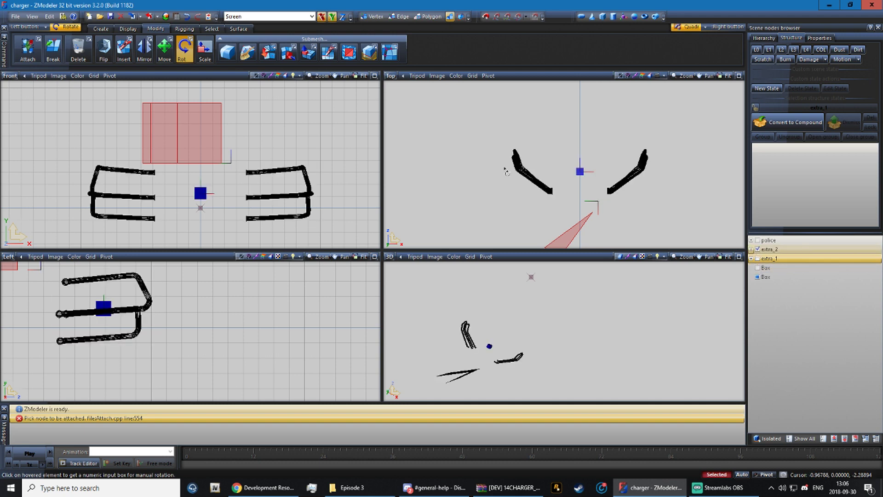
drag(620, 209, 604, 141)
click(187, 16)
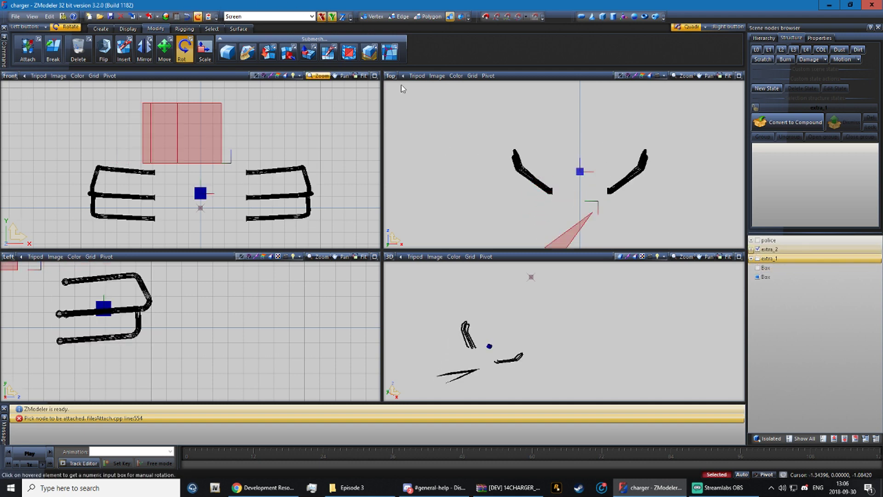
click(618, 212)
text(90.000)
key(Return)
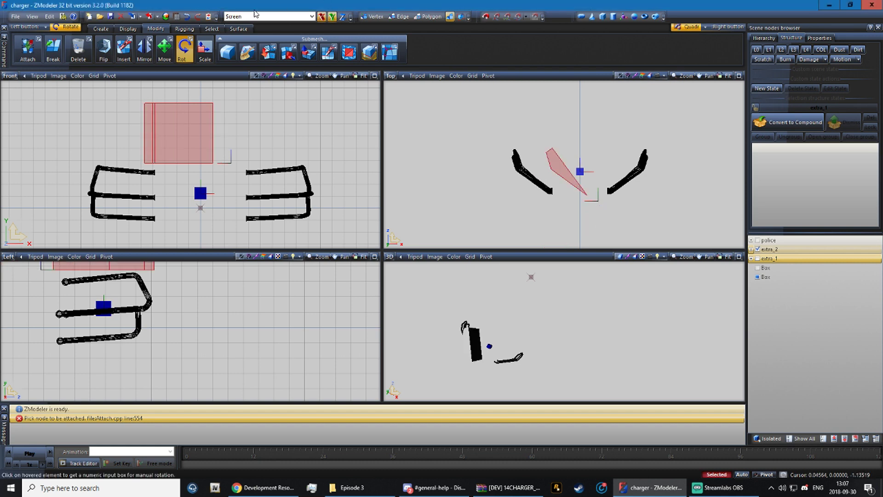
- Move the mirrored box horizontally onto the uncovered wing in the Top view, and show the other box for comparison
click(165, 49)
click(333, 17)
drag(505, 102, 455, 111)
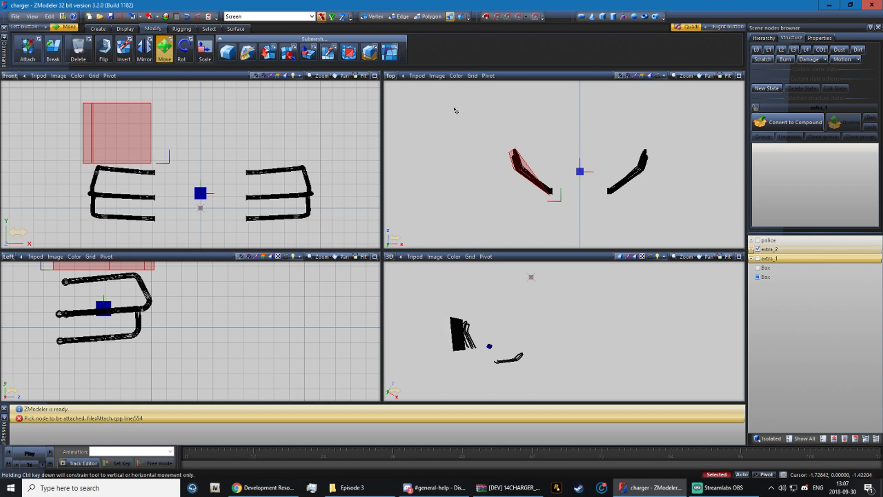
click(757, 270)
scroll(641, 159, up, 4)
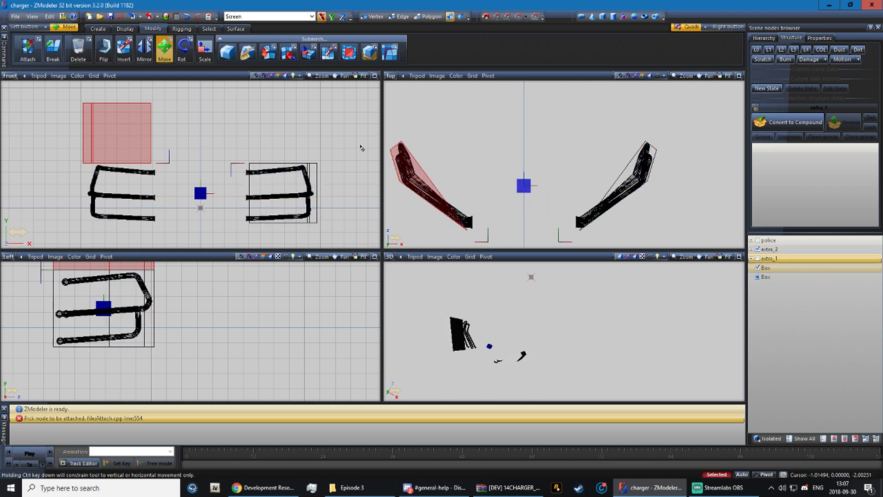
scroll(398, 159, down, 1)
scroll(428, 156, down, 3)
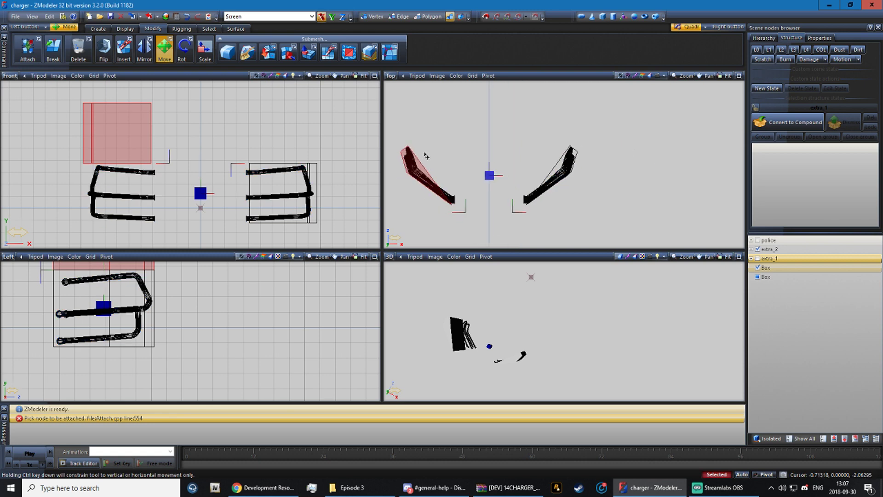
- Move the mirrored box straight down in the Front view to the other box's height, and clear its selection
click(332, 16)
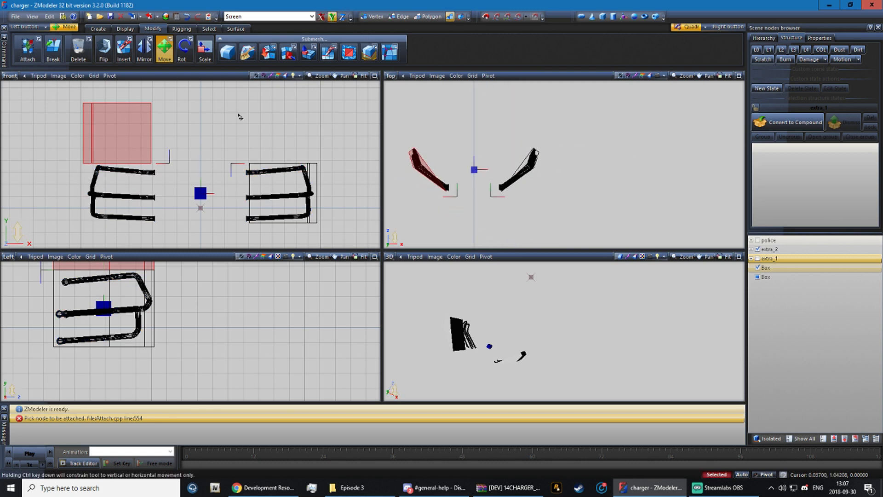
drag(241, 114, 202, 184)
drag(255, 251, 63, 118)
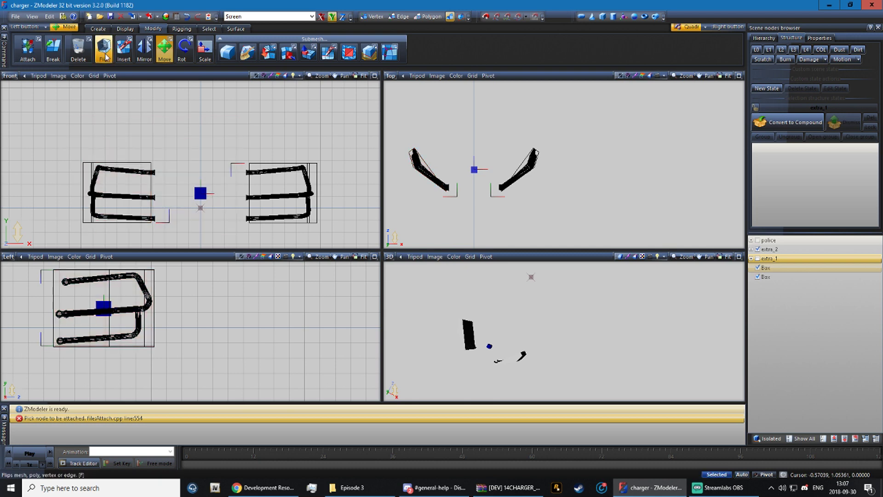
- Attach the two wing boxes into one object and rename it extra_2 [COL]
click(28, 50)
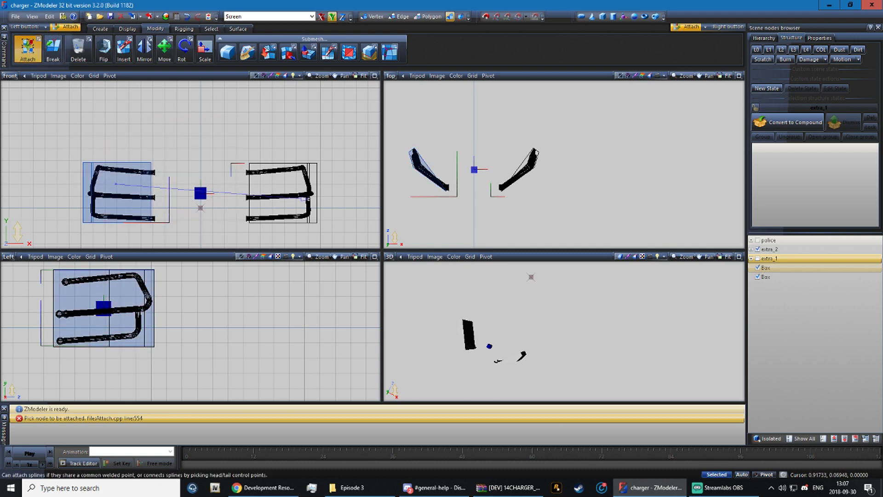
click(308, 199)
double_click(799, 268)
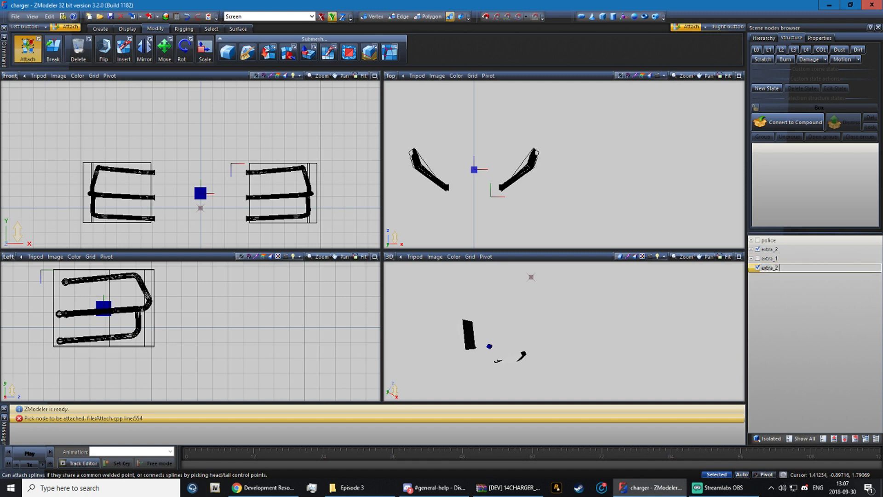
key(Return)
key(Return)
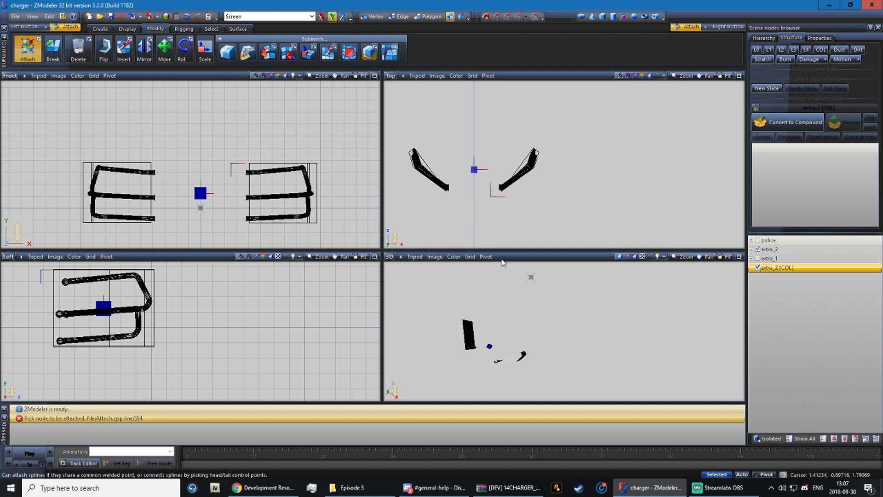
- Assign extra_2 [COL] to the COL state and nest it under the extra_2 node
click(821, 49)
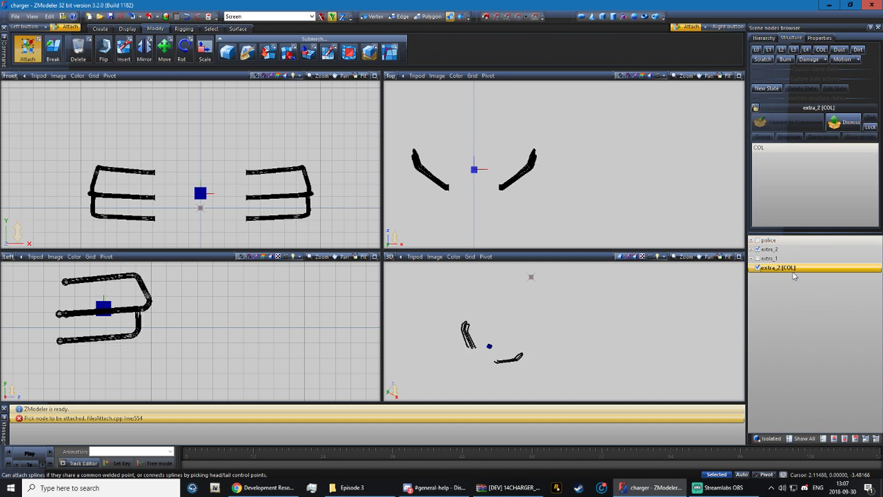
drag(793, 274, 765, 250)
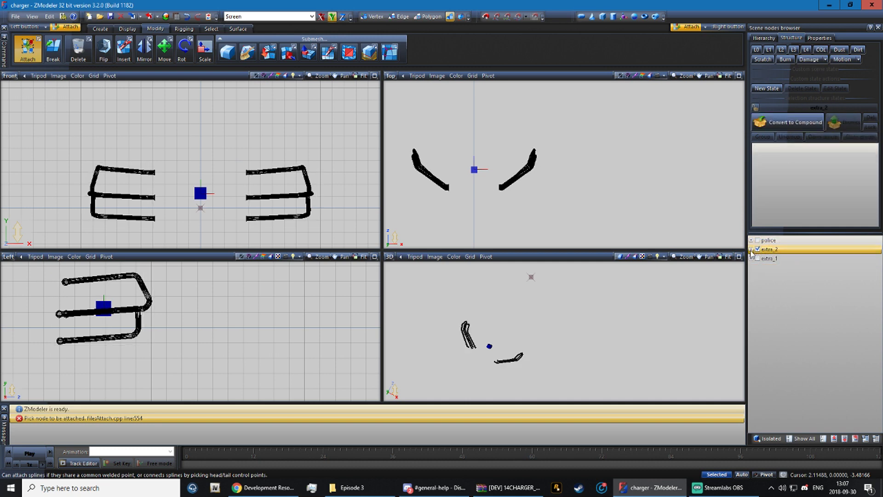
click(750, 277)
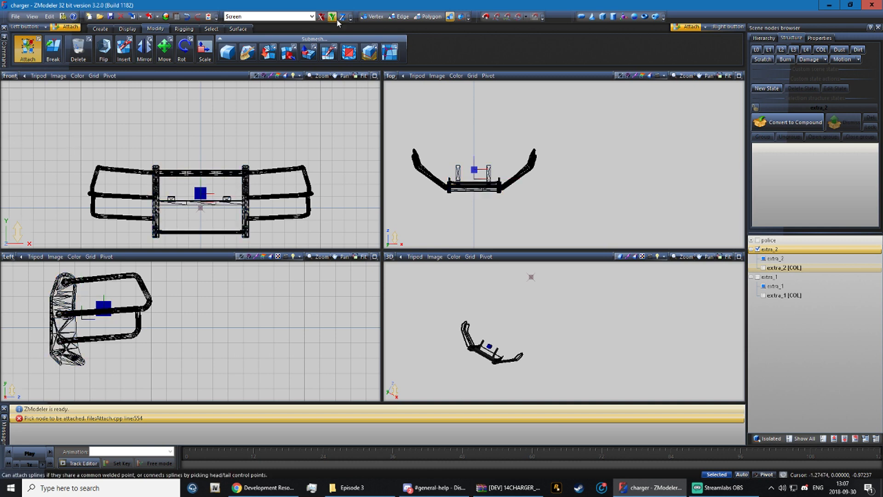
- Select both push bar meshes with Quadr selection in the Front view and make three copies of each
click(212, 31)
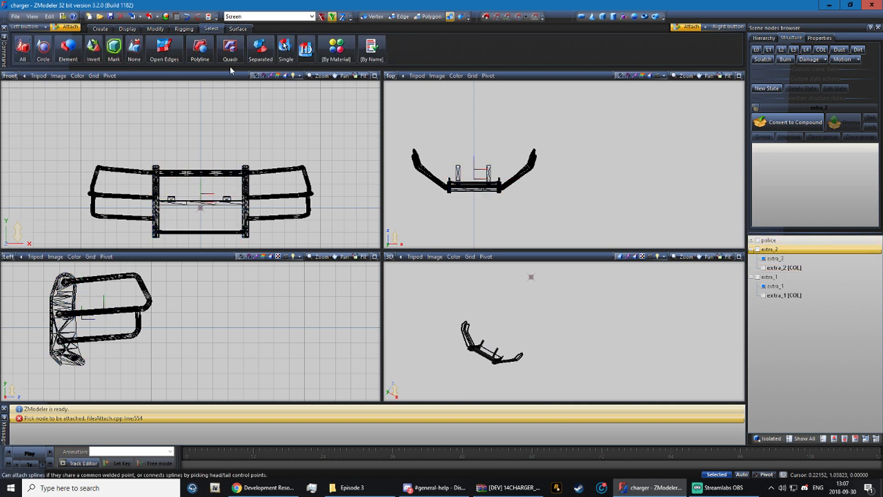
click(230, 50)
drag(40, 145, 372, 239)
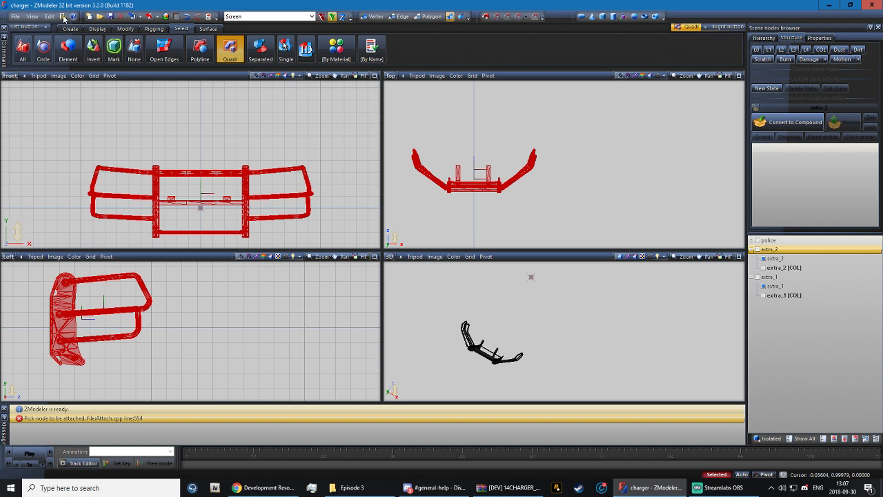
click(70, 29)
click(22, 49)
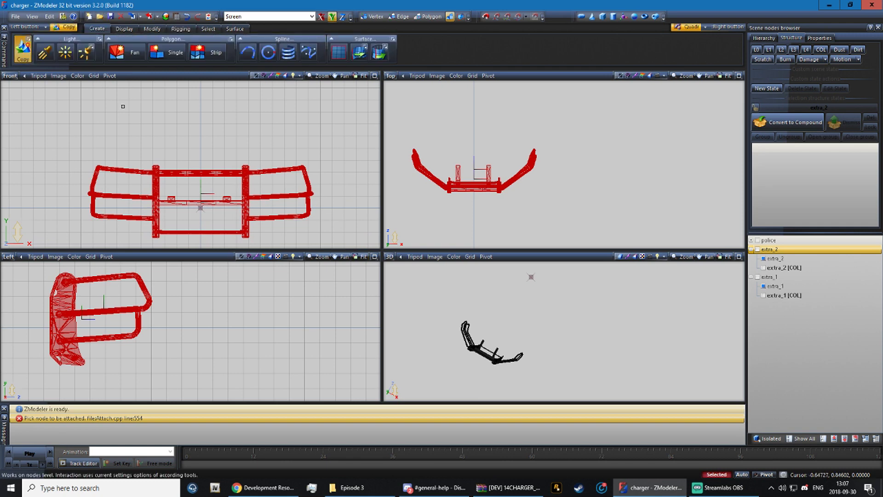
click(209, 136)
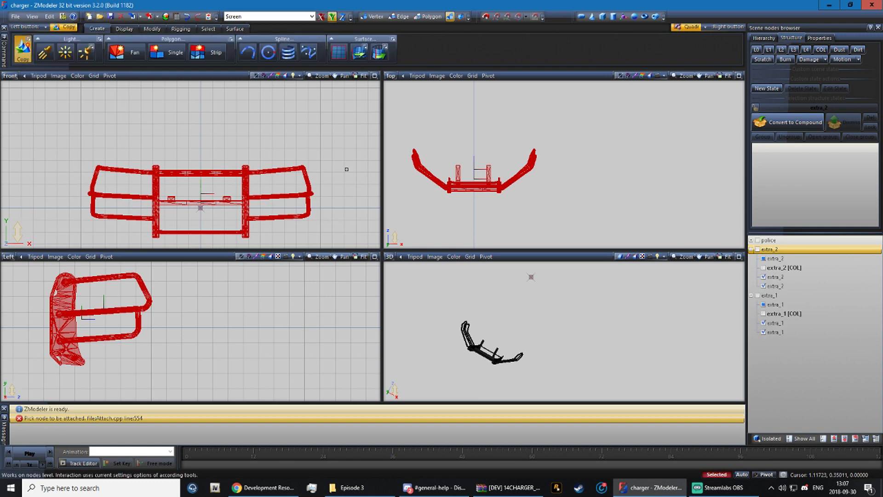
click(272, 137)
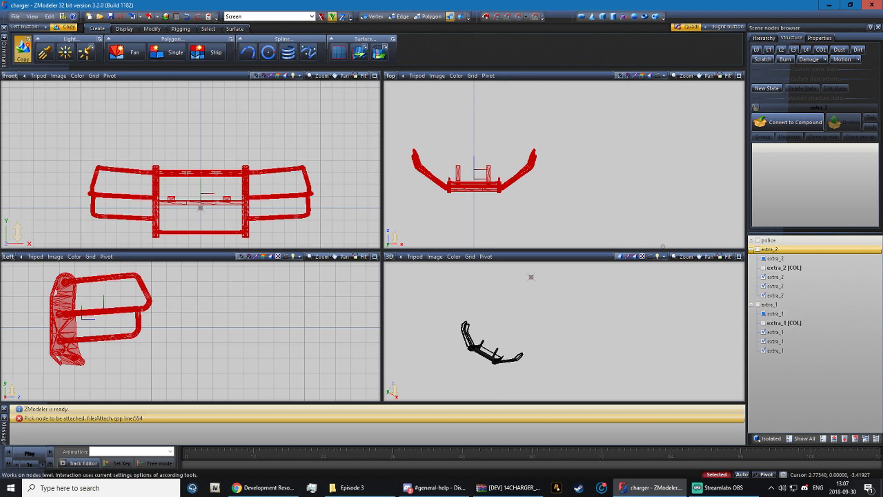
- Assign the four extra_2 meshes to the L0, L1, L2 and L3 states of the extra_2 compound
click(757, 50)
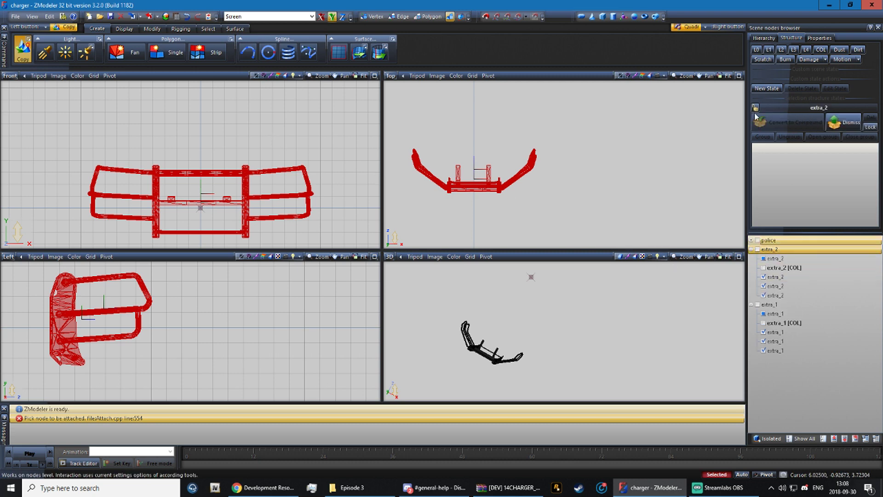
drag(775, 260, 757, 51)
click(768, 50)
drag(783, 268, 794, 211)
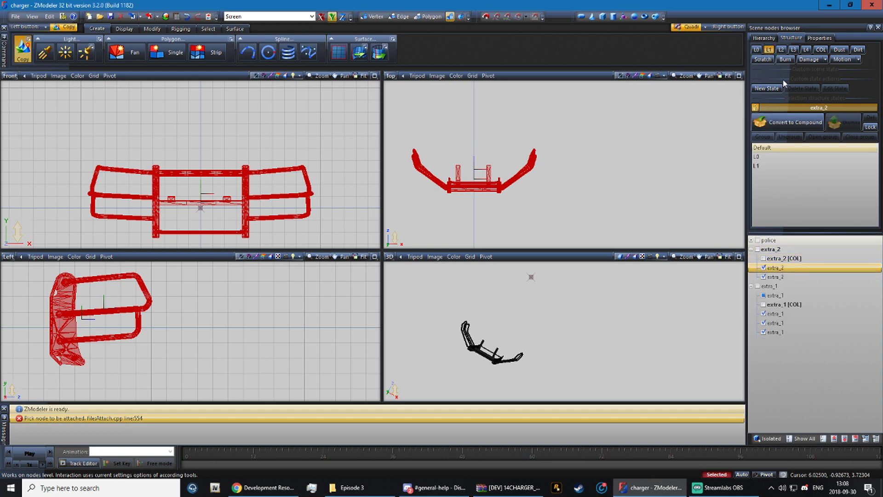
drag(786, 277, 790, 209)
click(793, 50)
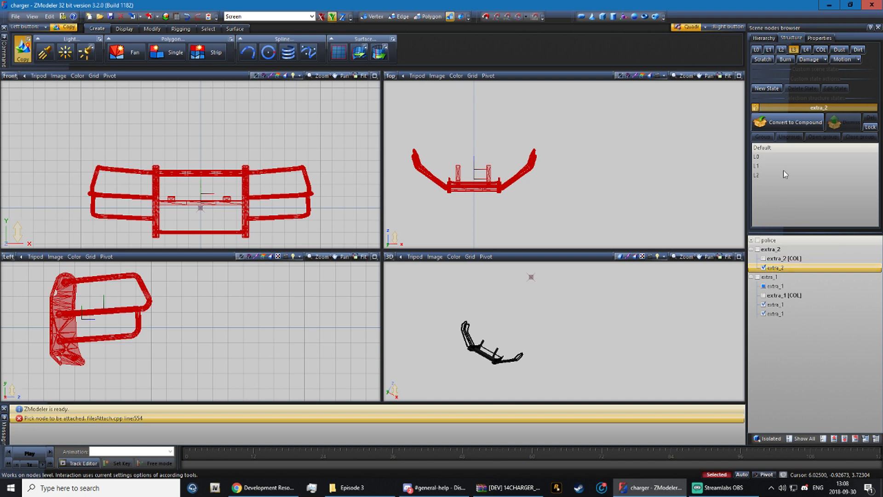
drag(785, 174, 786, 180)
- Assign the four extra_1 meshes to the L0, L1, L2 and L3 states of the extra_1 compound
click(755, 107)
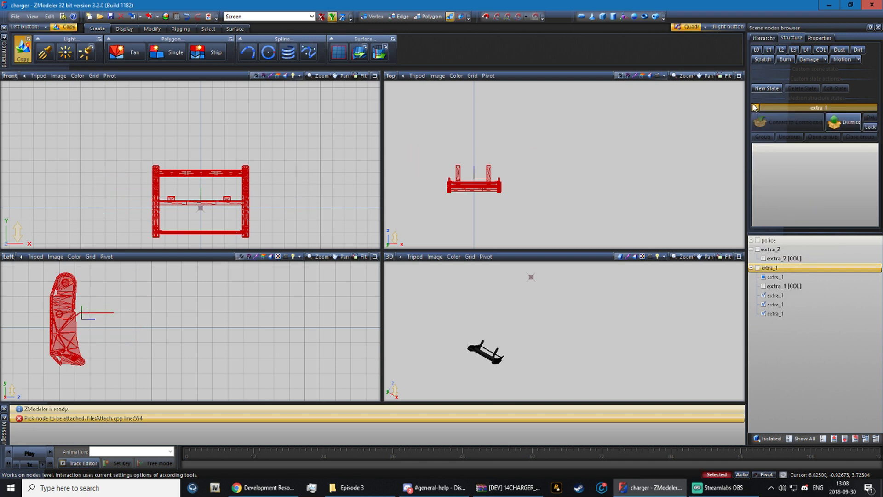
drag(780, 277, 786, 176)
click(769, 50)
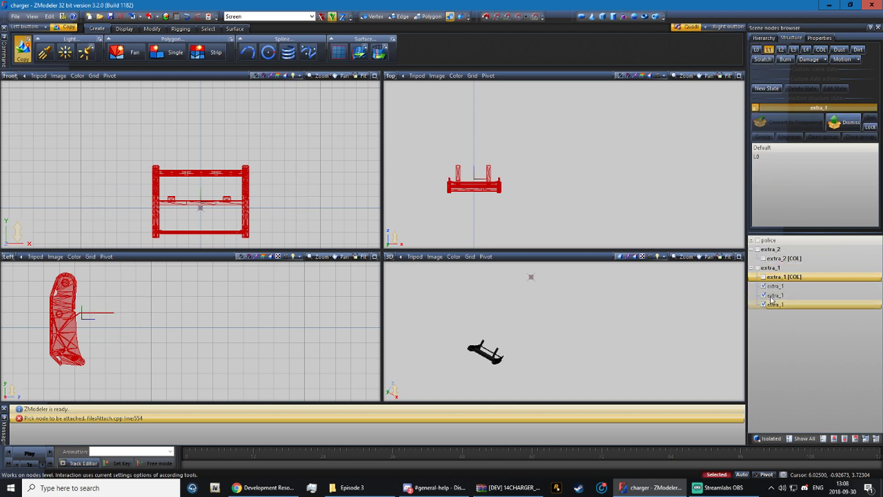
drag(779, 286, 784, 175)
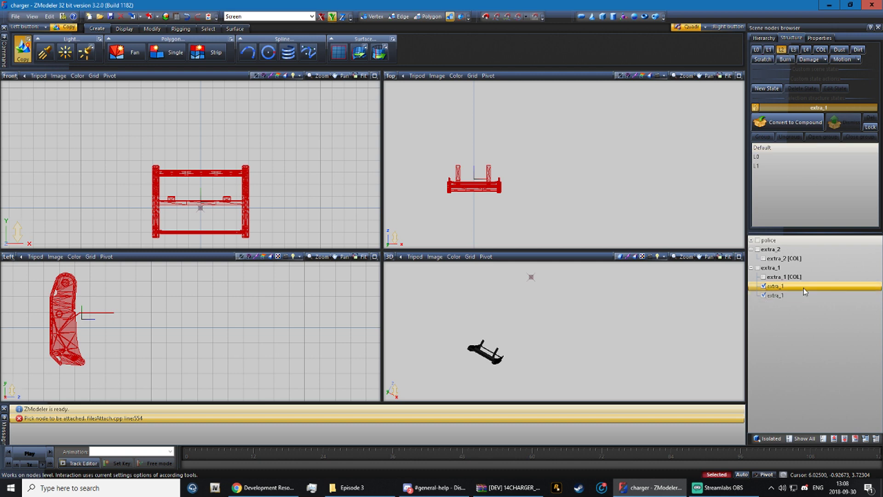
click(794, 51)
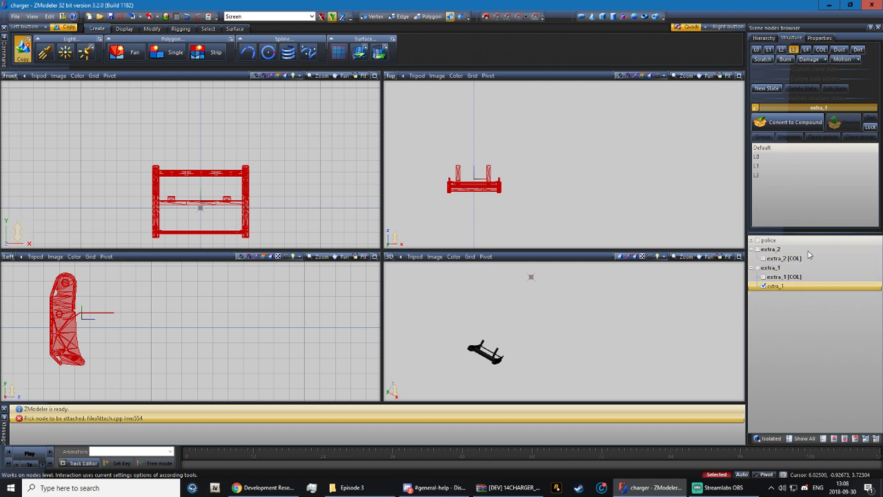
click(783, 276)
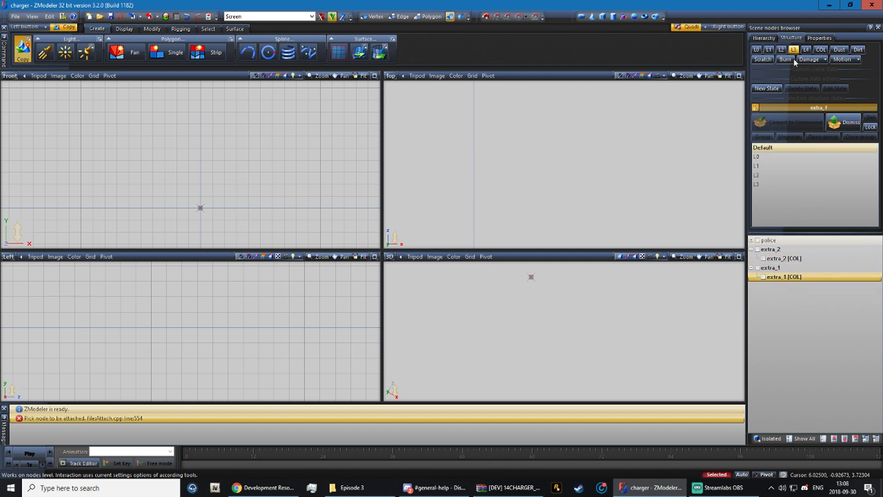
- Move the extra_2 and extra_1 nodes together into the chassis of the police hierarchy
click(752, 268)
click(751, 249)
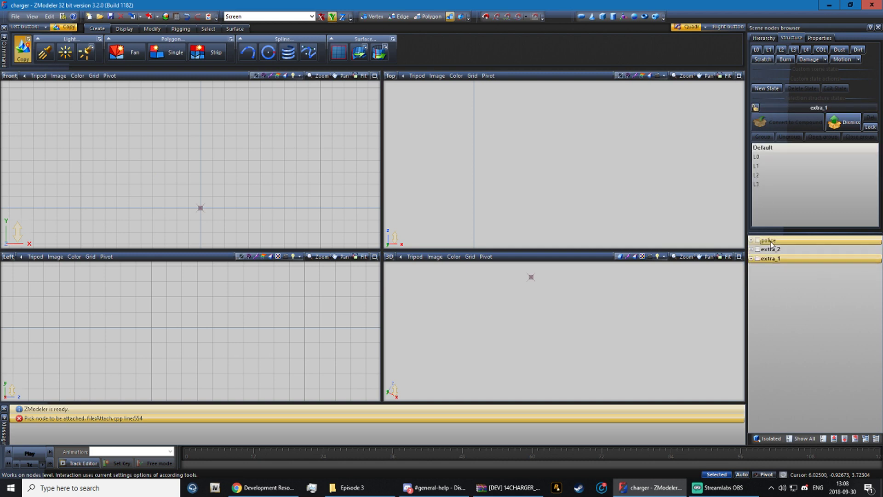
drag(765, 240, 764, 272)
click(751, 259)
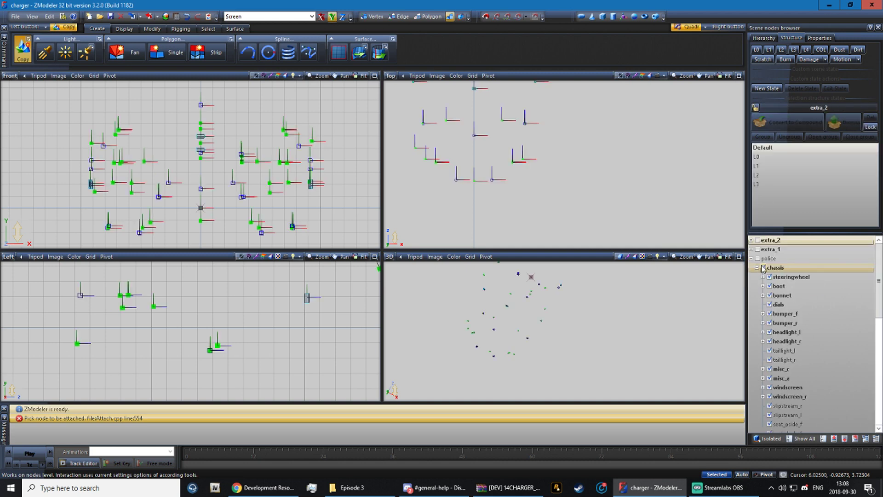
click(767, 250)
ctrl+click(767, 242)
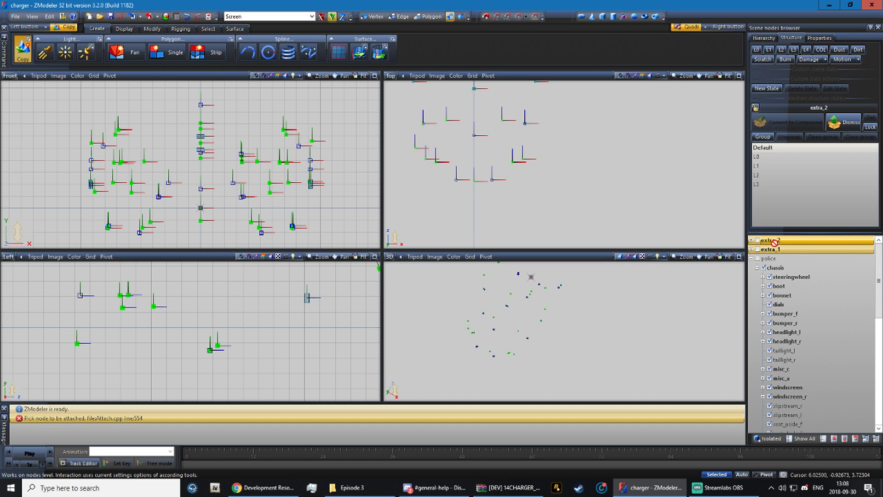
drag(774, 242, 791, 305)
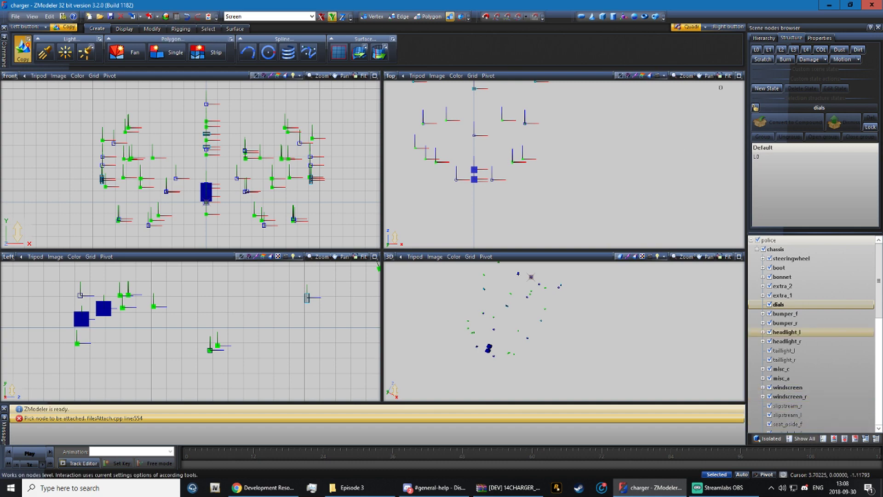
- Display the L0 state and select the entire car in the Front view
click(756, 50)
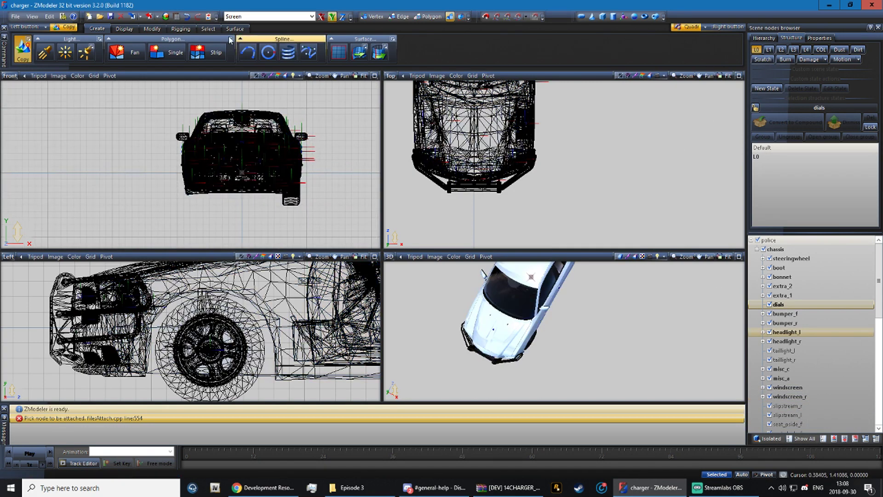
click(208, 28)
drag(171, 95, 344, 210)
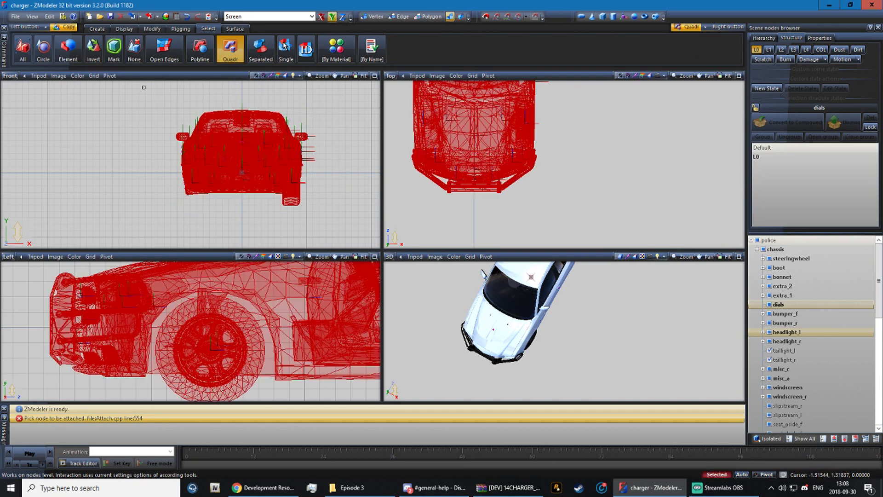
- Isolate the police node and delete the Base entry from its user-defined options
double_click(777, 240)
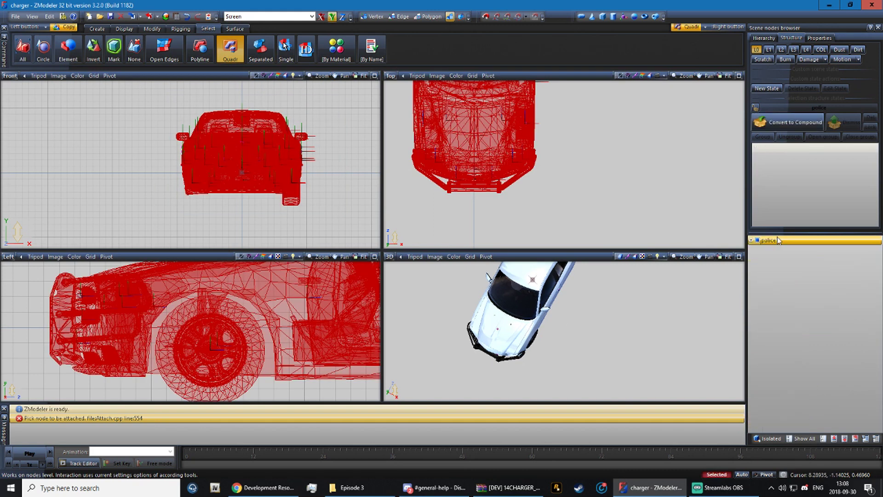
click(780, 438)
click(808, 40)
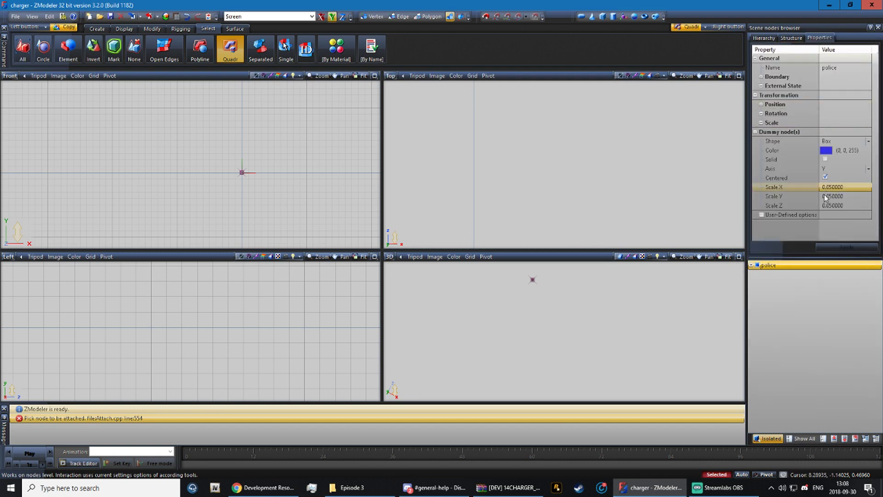
double_click(791, 215)
click(428, 216)
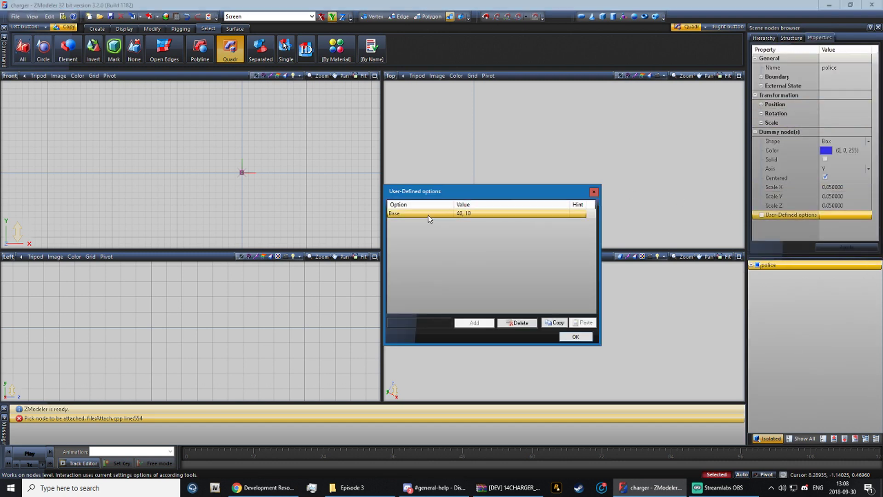
click(518, 324)
click(575, 336)
click(856, 245)
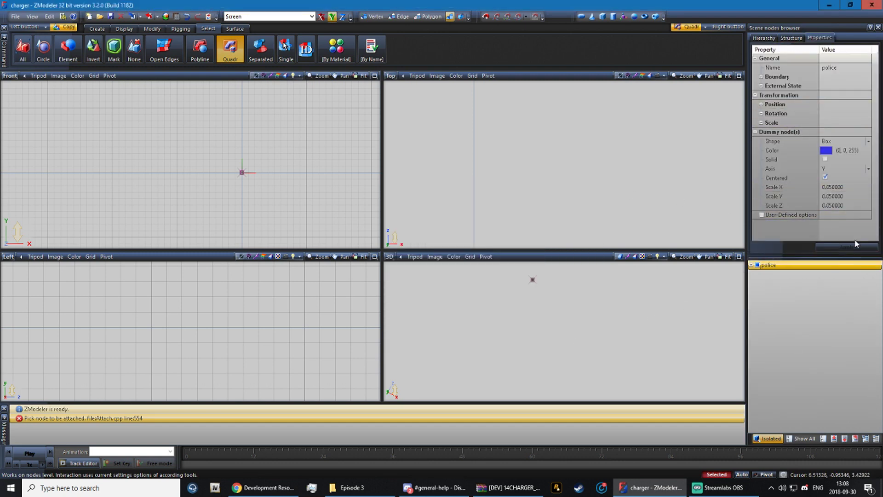
- Turn off isolation and check the police hierarchy's user-defined options in the L0 and COL states
click(790, 38)
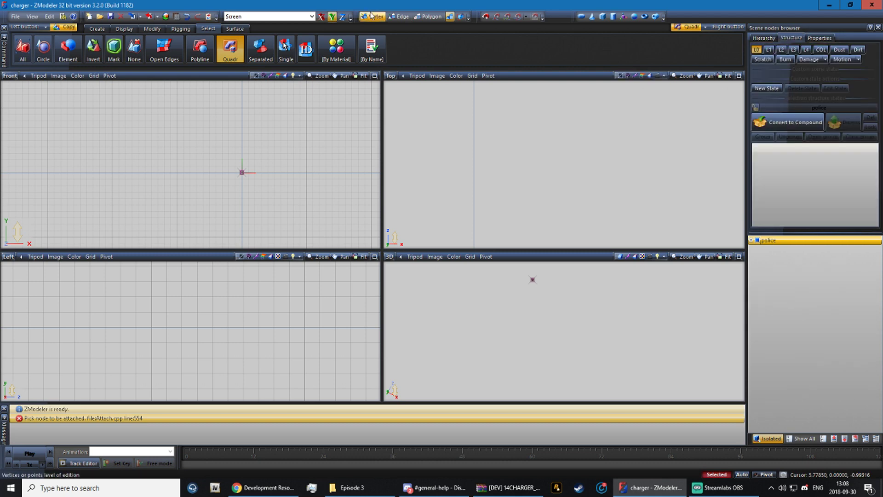
click(767, 438)
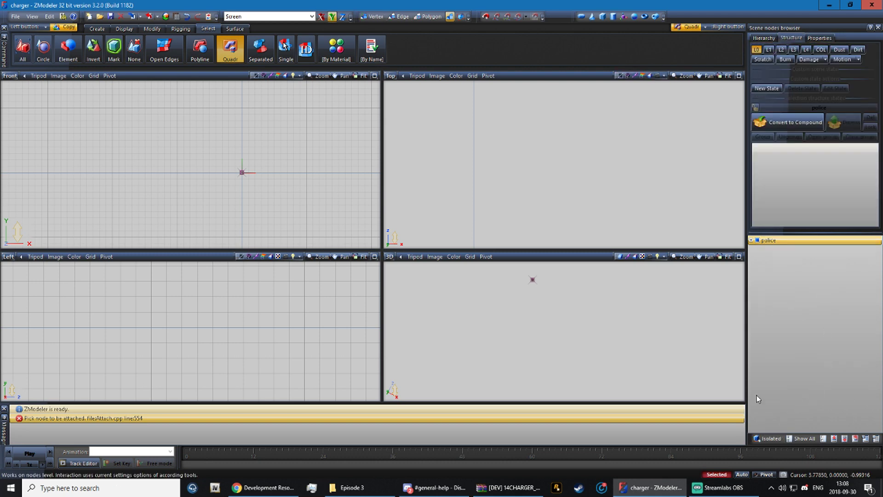
click(820, 37)
scroll(834, 209, down, 1)
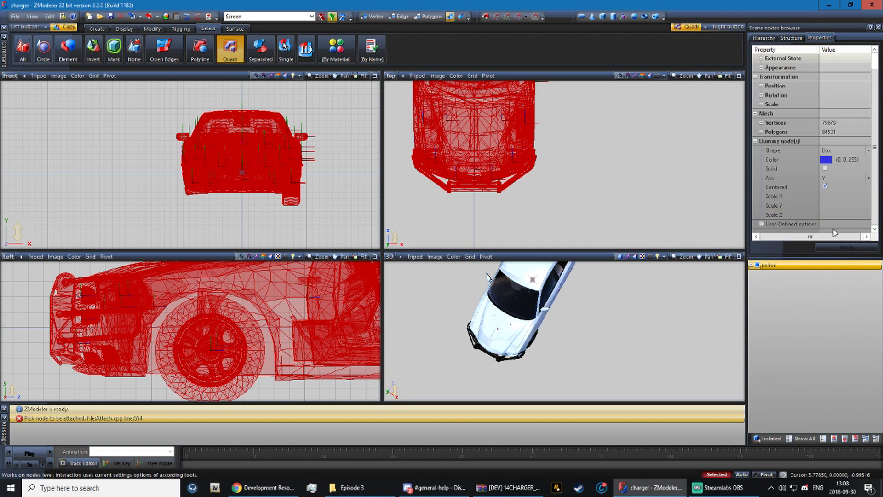
double_click(819, 224)
click(593, 192)
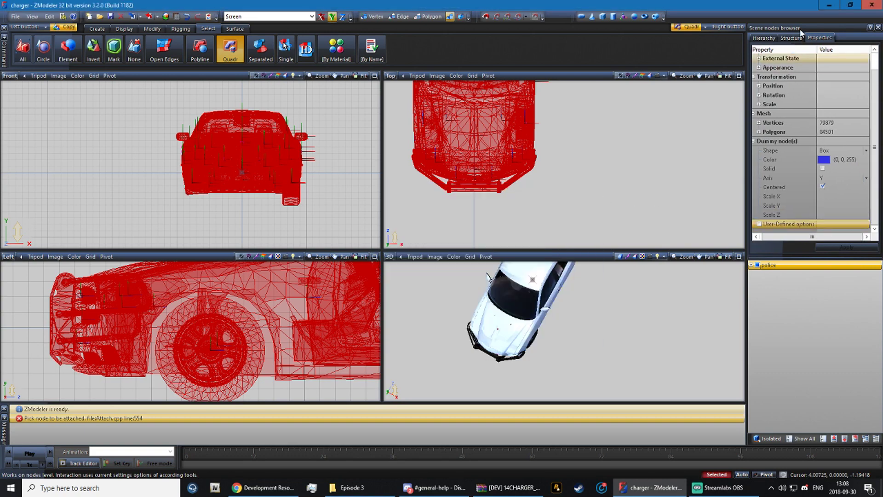
click(791, 38)
click(820, 49)
click(820, 38)
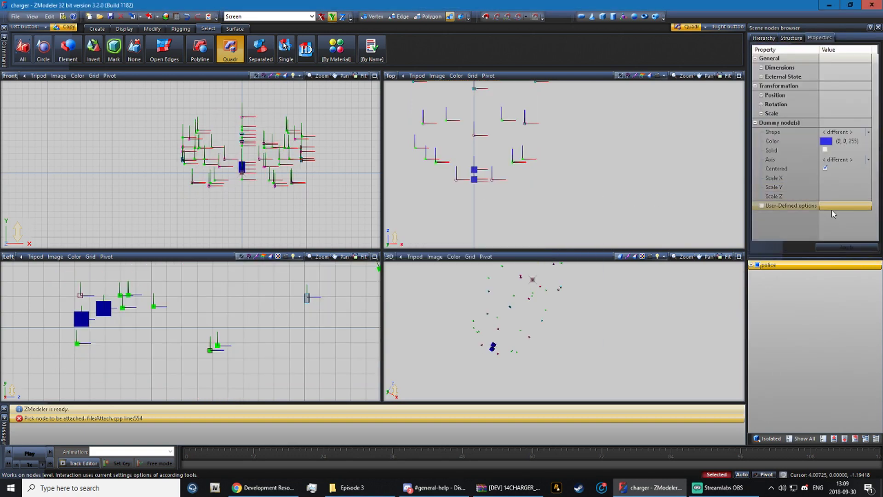
double_click(831, 207)
click(593, 192)
click(791, 37)
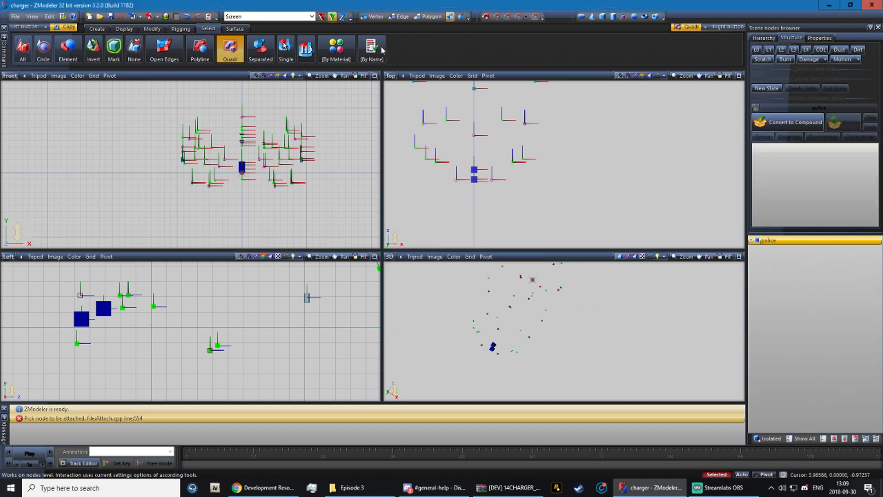
- Export the model to the Desktop as a GTA Rage model named POLICE
click(142, 18)
click(164, 39)
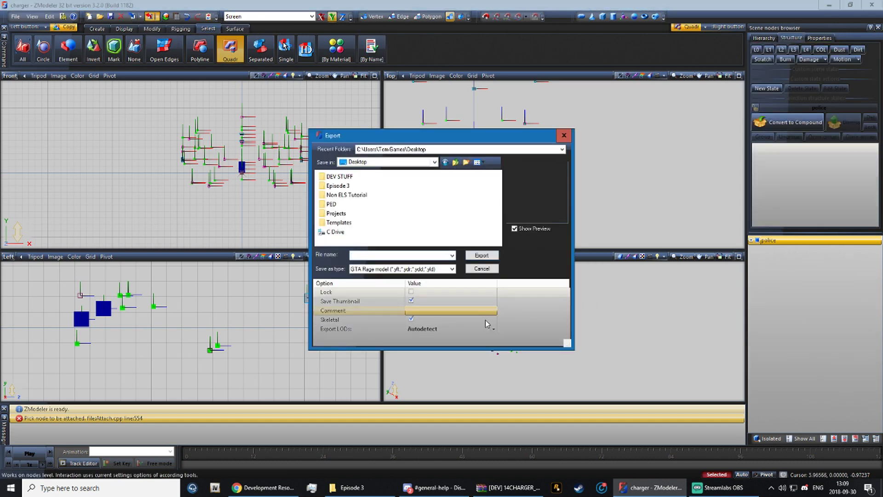
click(369, 254)
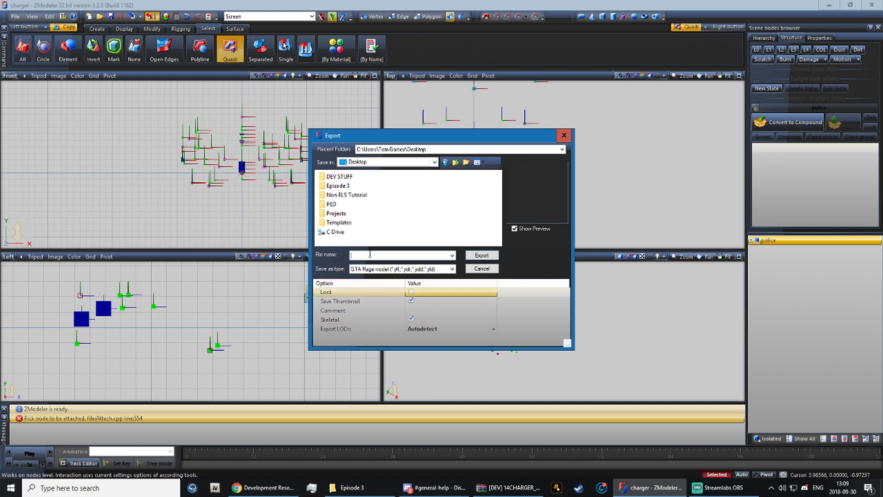
text(POLIC)
key(Return)
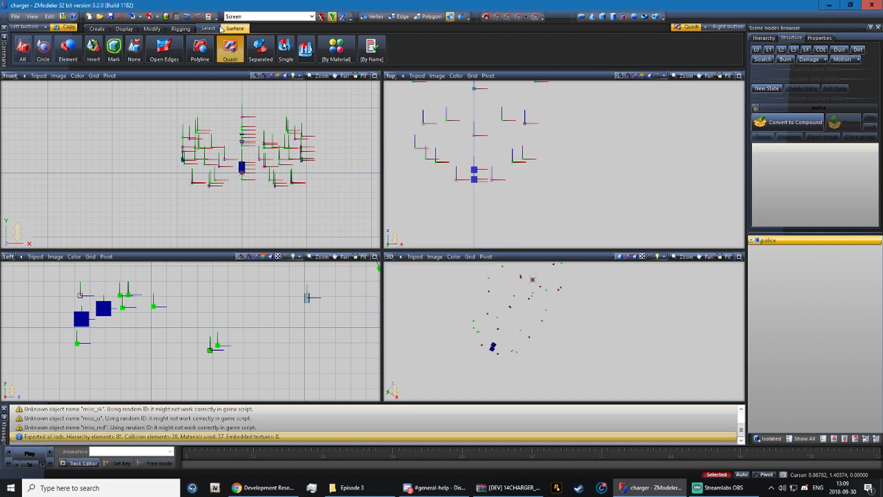
- Export the model a second time to the Desktop as police_hi
click(148, 16)
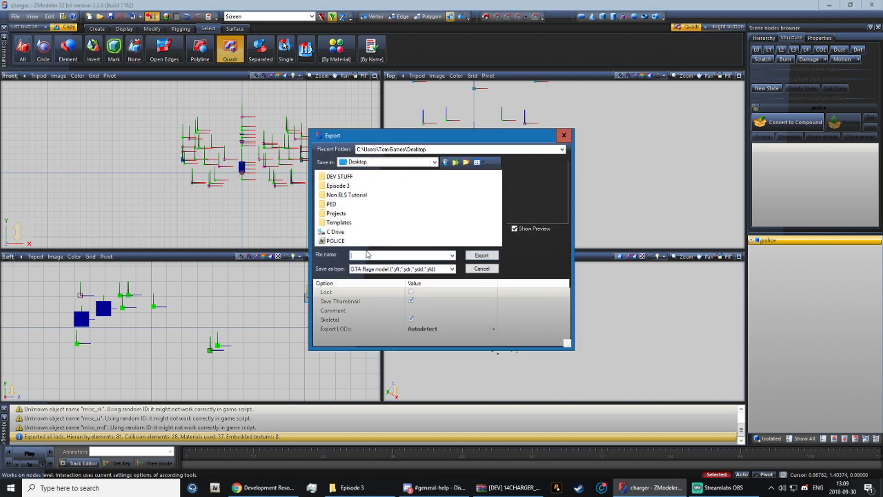
text(police_hi)
key(Return)
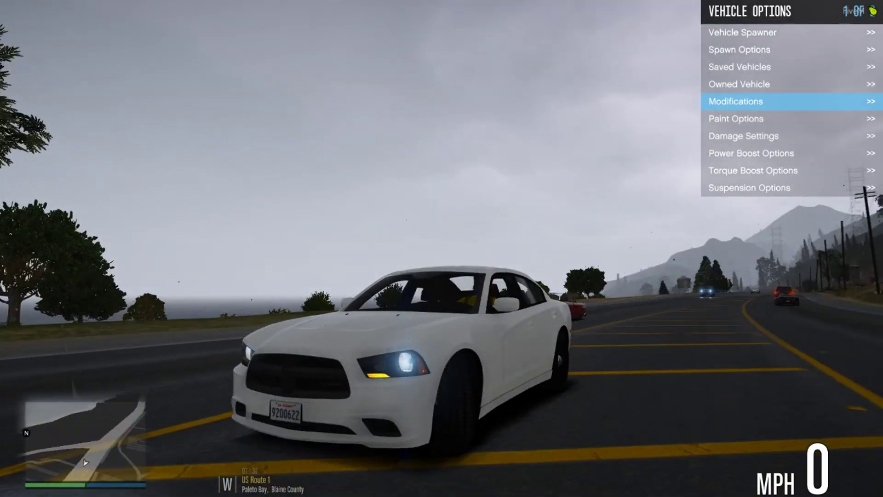
- In the game's vehicle options, open the third page of Modifications and toggle Extra #1 on the white Charger
key(Return)
key(Right)
key(Right)
key(Down)
key(Down)
key(Down)
key(Down)
key(Return)
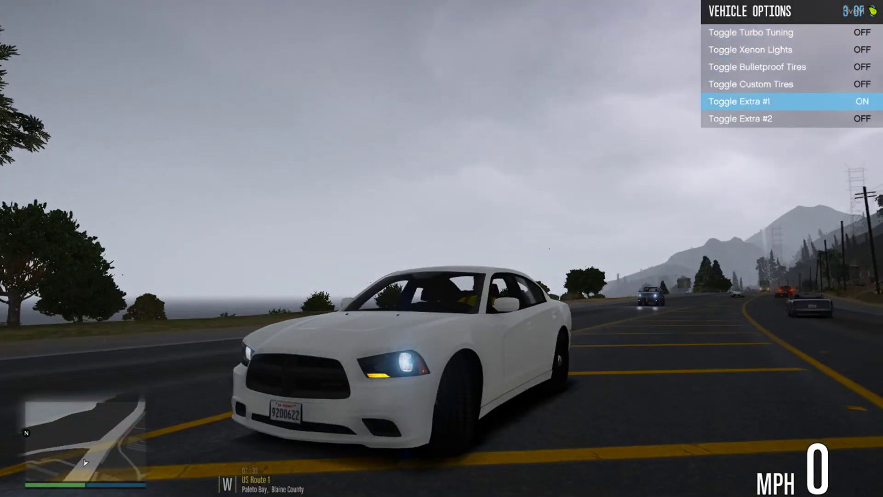
- Leave Modifications and run Repair & Set Properly on the Charger so the push bar is fitted
key(BackSpace)
key(Down)
key(Down)
key(Down)
key(Down)
key(Down)
key(Down)
key(Down)
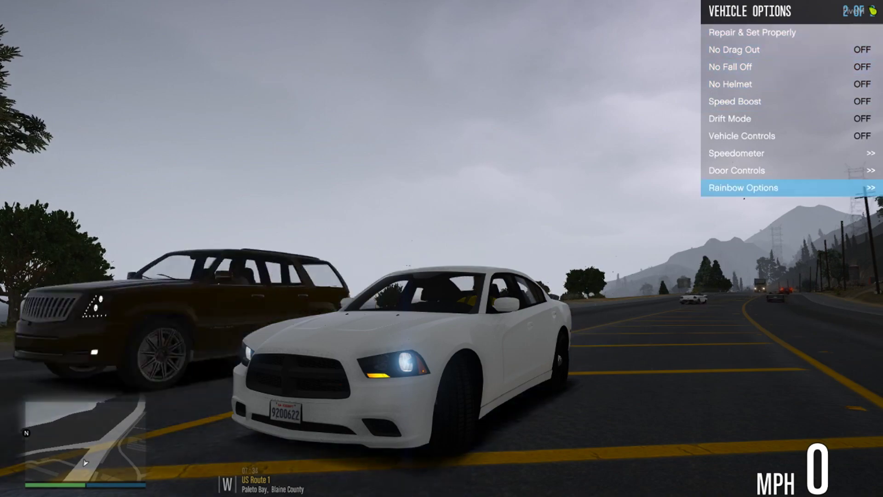
key(Down)
key(Return)
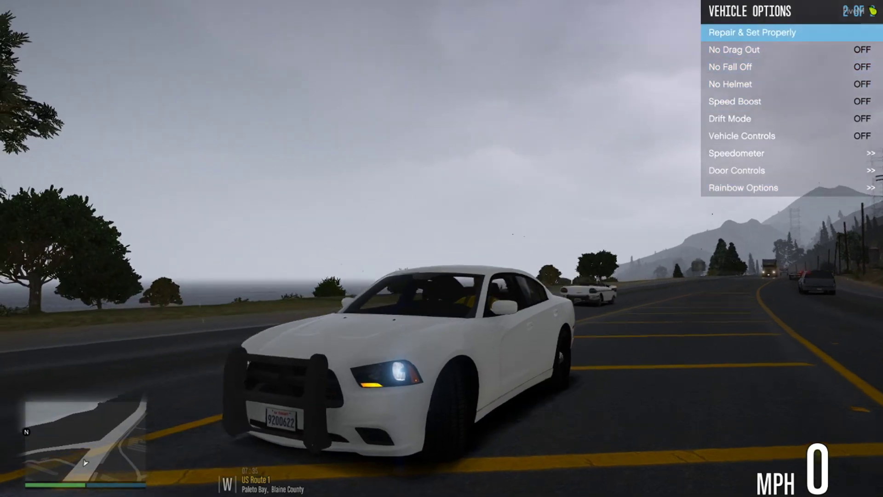
- Drive the Charger into oncoming traffic and ram the red car with the push bar to test its collision
key(w)
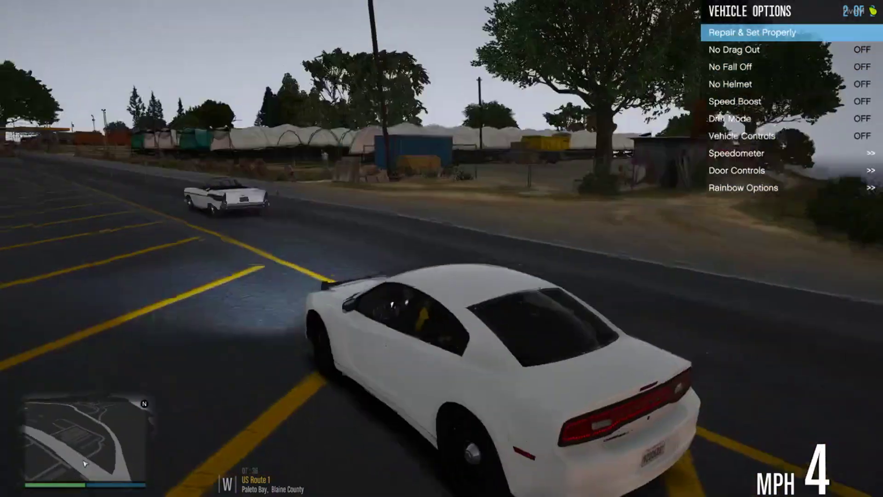
key(a)
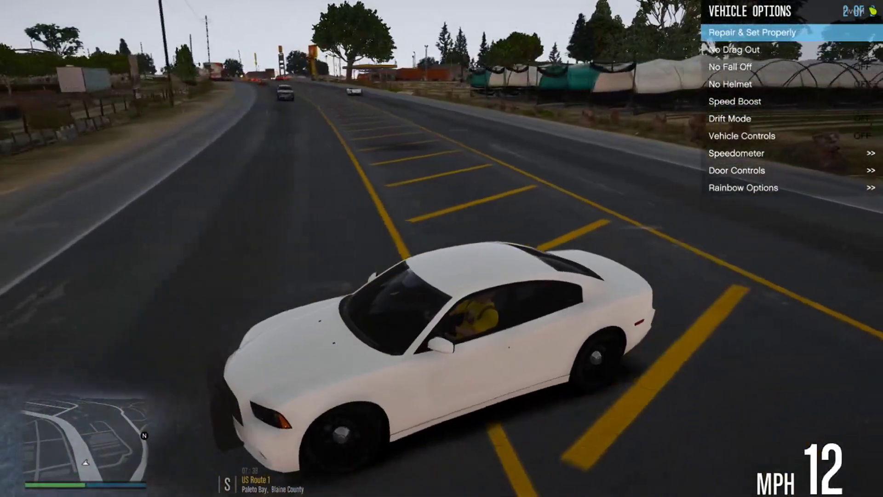
key(w)
key(d)
key(d)
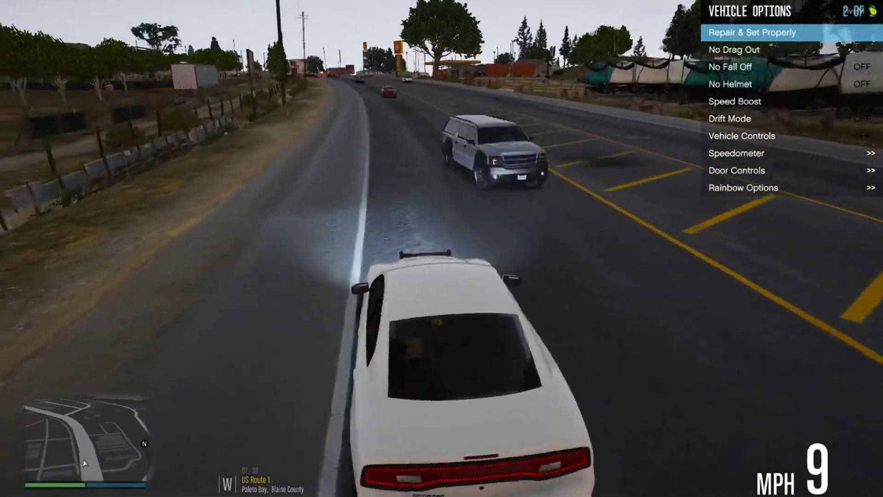
key(w)
key(d)
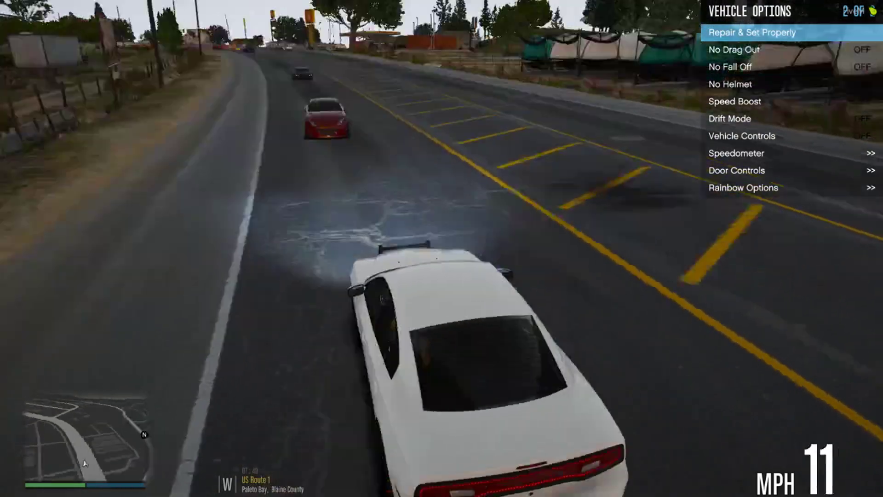
key(s)
key(s)
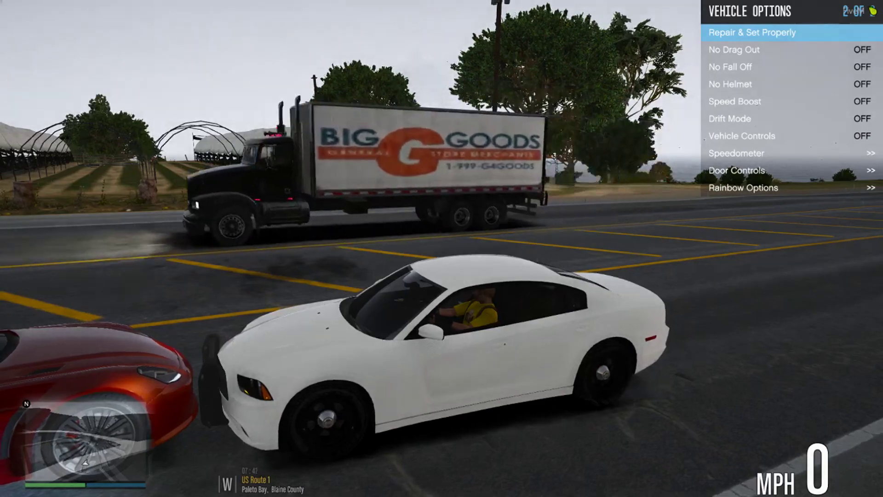
key(w)
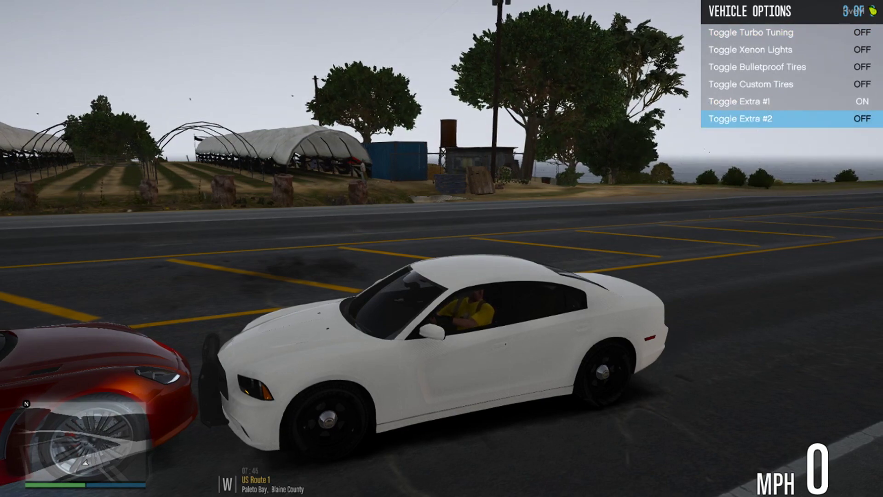
- Turn off Extra #1 while pushing against the red car to compare contact without the push bar
key(s)
key(w)
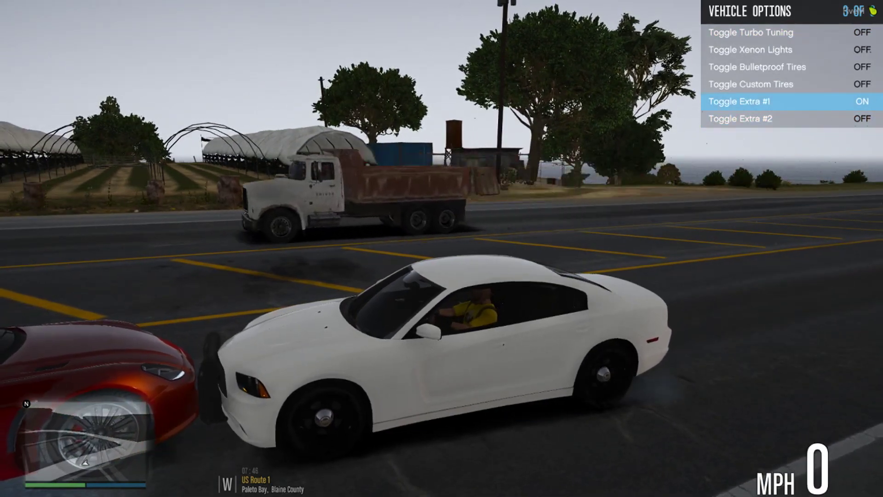
key(Return)
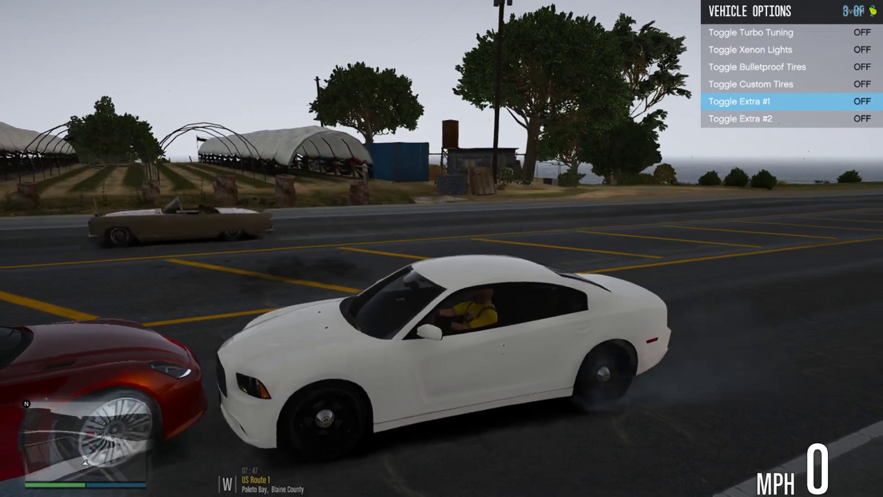
key(w)
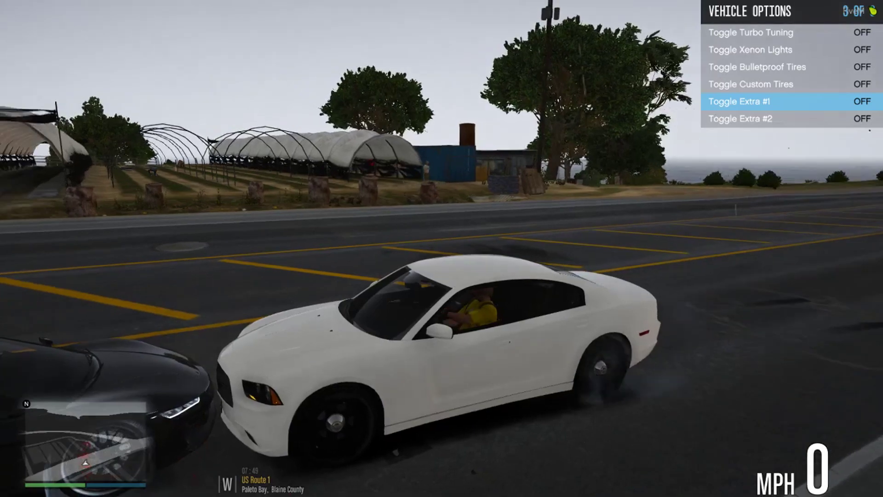
- Return to the main vehicle options, apply Repair & Set Properly again and drive off along the road
key(Left)
key(Up)
key(Up)
key(Up)
key(Up)
key(Up)
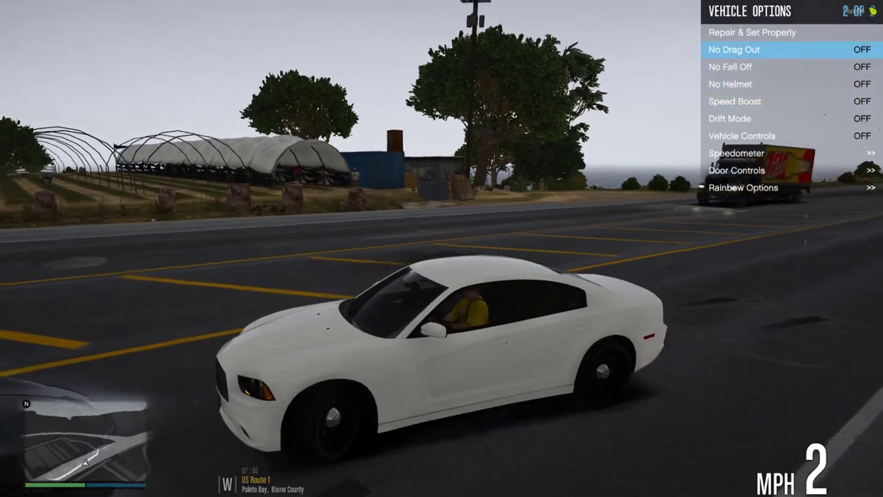
key(Return)
key(w)
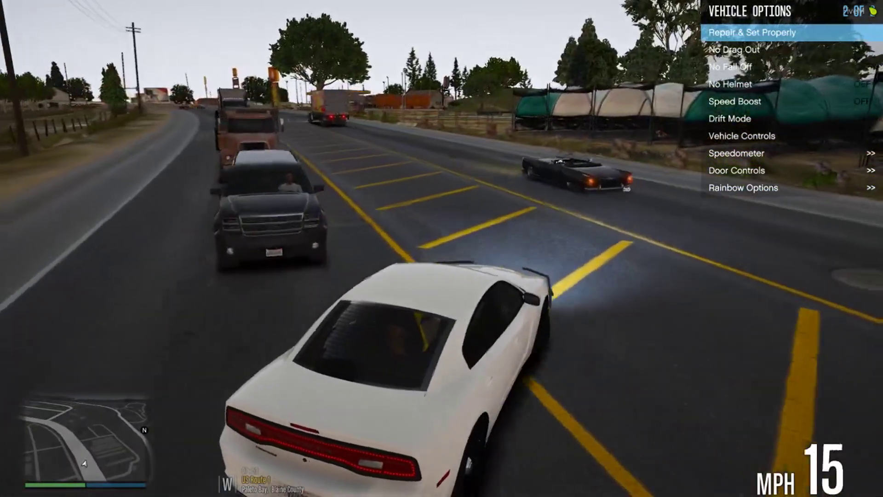
- Close the vehicle options, drive the Charger along US Route 1, and inspect it from behind and in front
key(BackSpace)
key(Return)
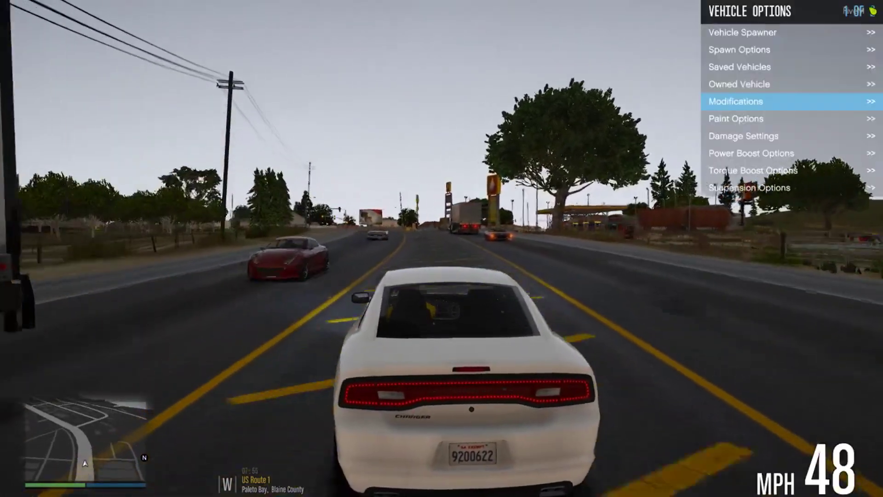
key(BackSpace)
key(BackSpace)
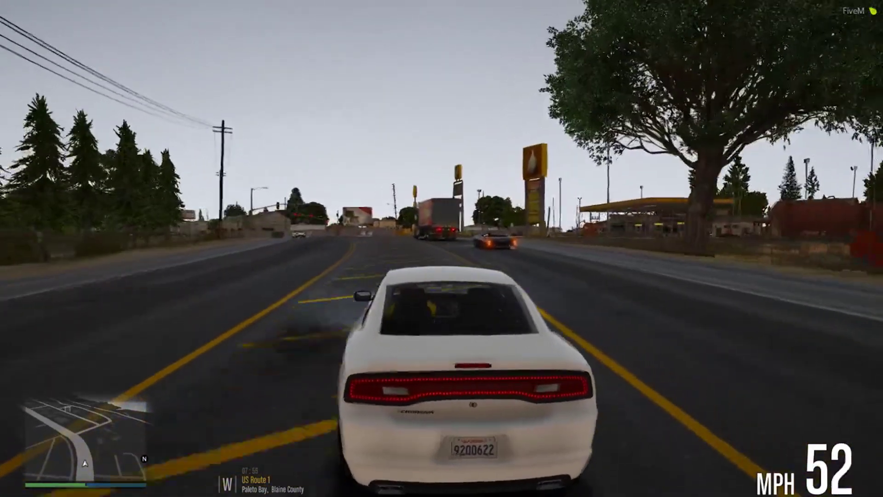
key(s)
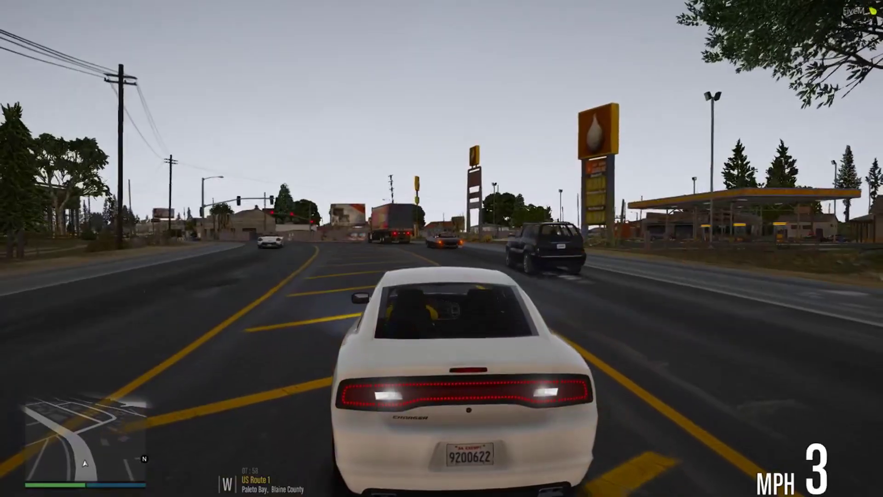
key(w)
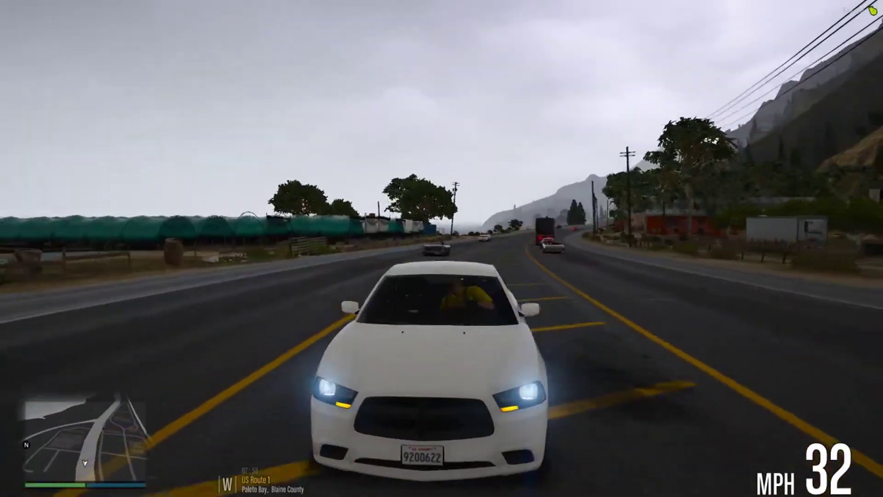